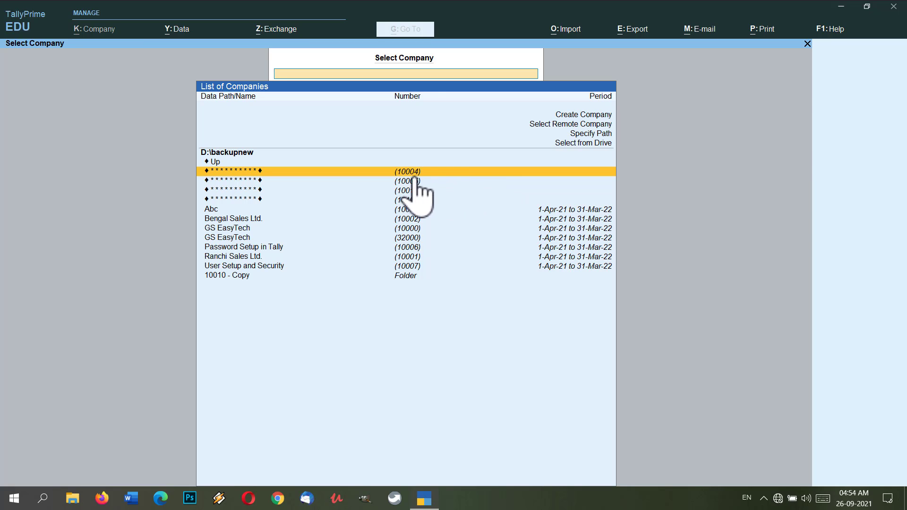
Open the encrypted company numbered 10005 from D:\backupnew by entering its TallyVault password.
{"action": "key", "text": "Down"}
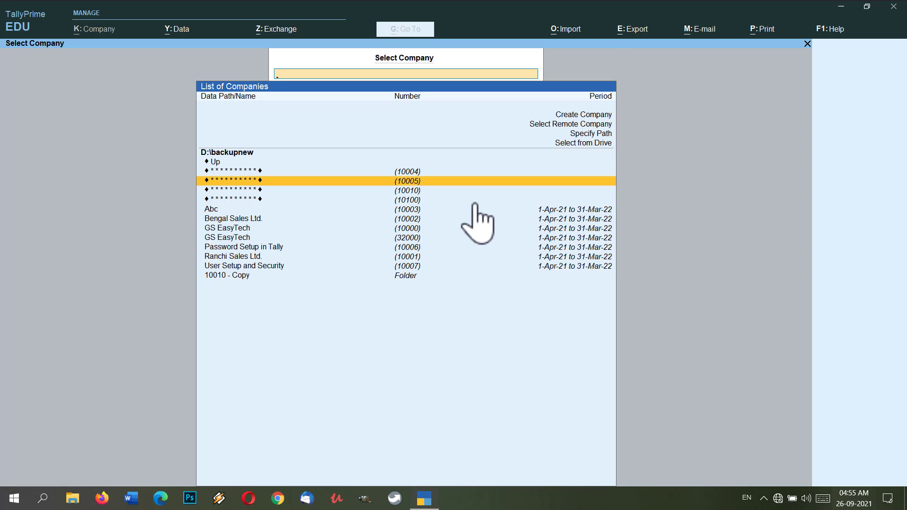
{"action": "key", "text": "Return"}
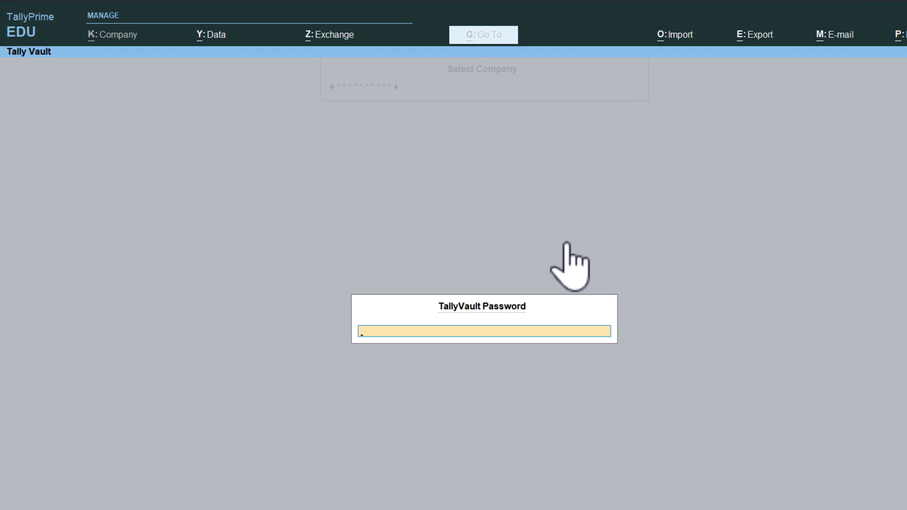
{"action": "key", "text": "Return"}
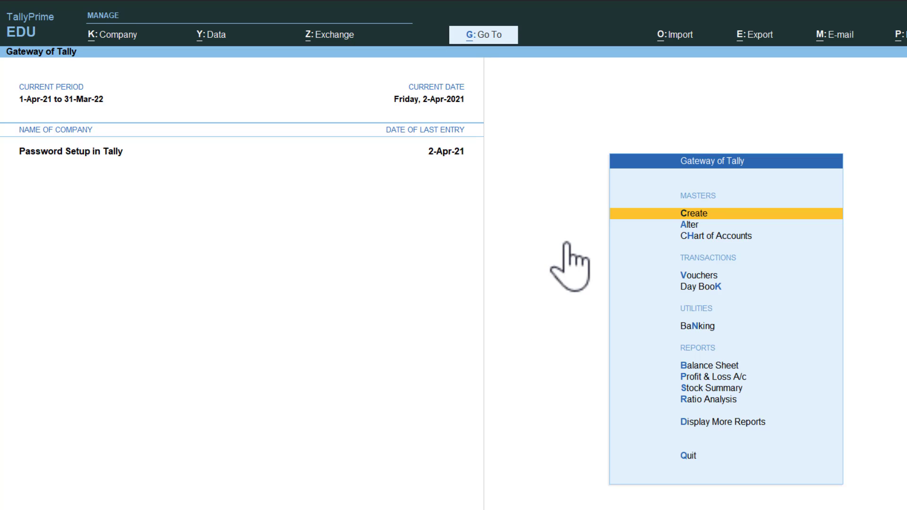
Open the company's security settings and set Control User Access to Company Data to Yes.
{"action": "left_click", "coordinate": [114, 37]}
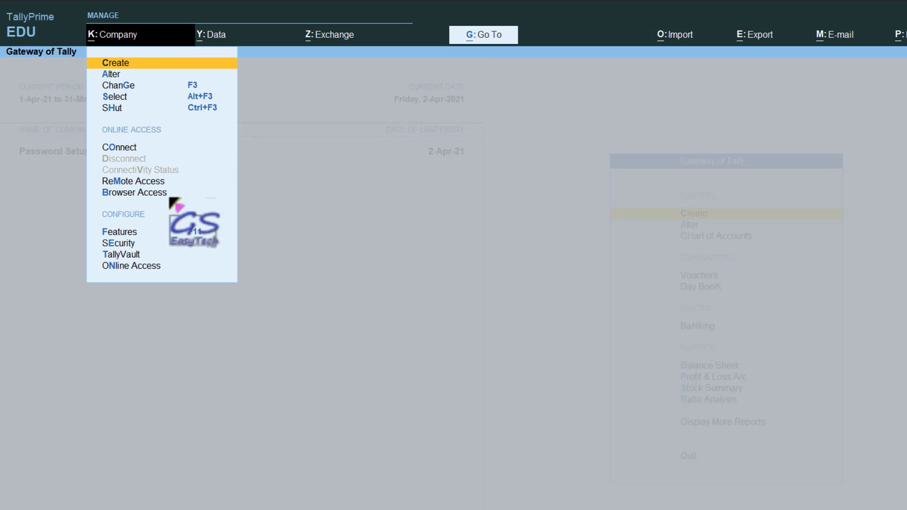
{"action": "left_click", "coordinate": [116, 243]}
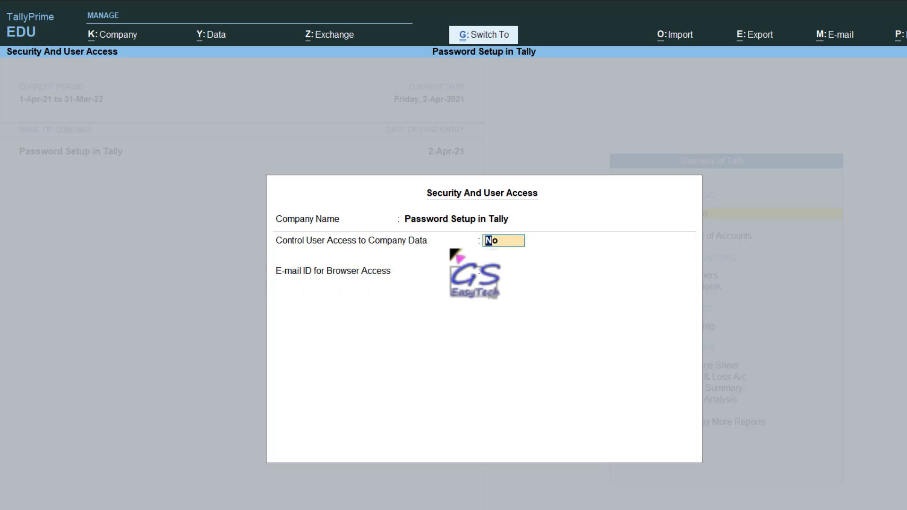
{"action": "left_click_drag", "start_coordinate": [266, 234], "coordinate": [322, 255]}
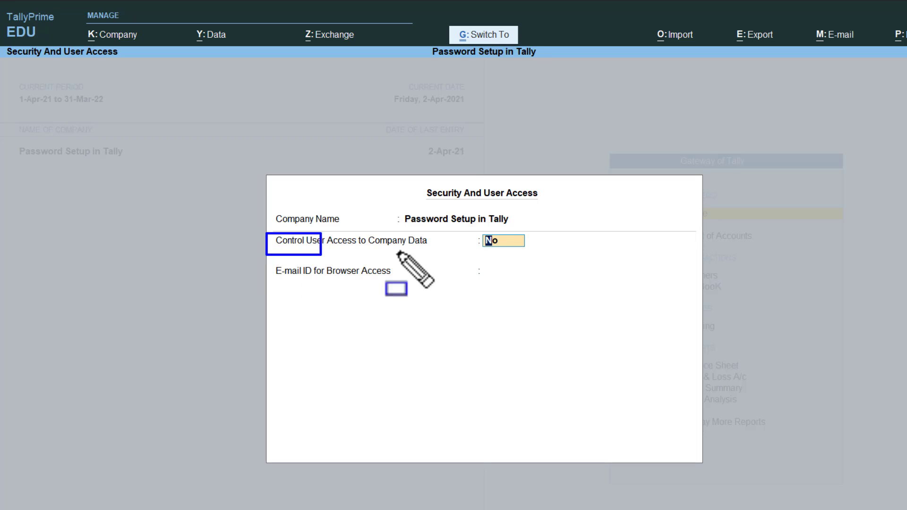
{"action": "left_click_drag", "start_coordinate": [399, 253], "coordinate": [553, 250]}
{"action": "key", "text": "Escape"}
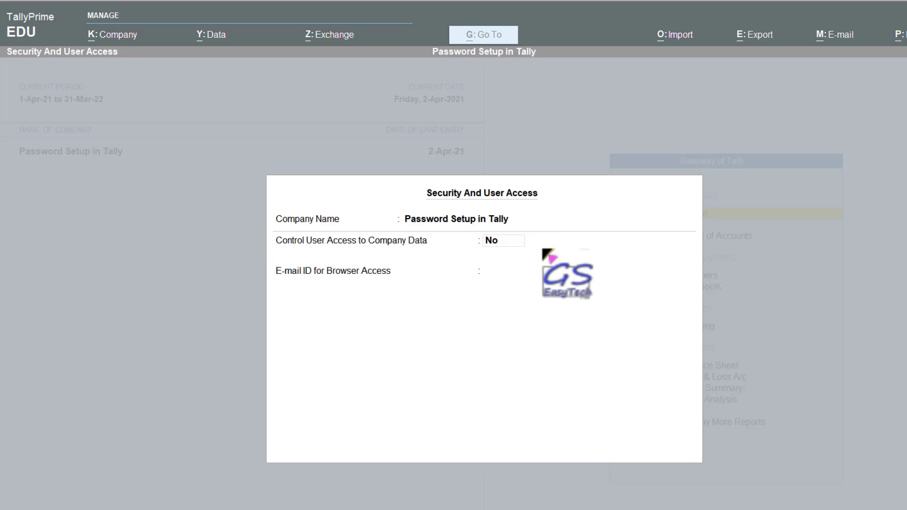
{"action": "left_click", "coordinate": [490, 242]}
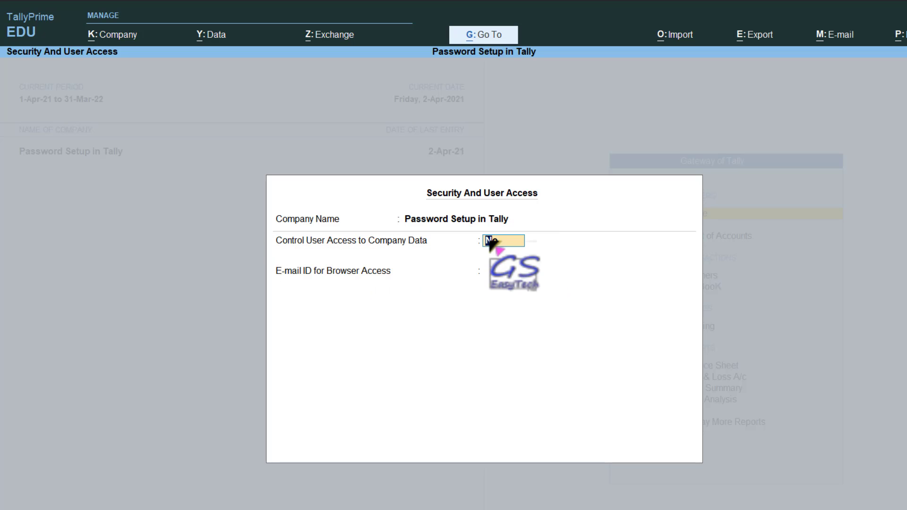
{"action": "key", "text": "y"}
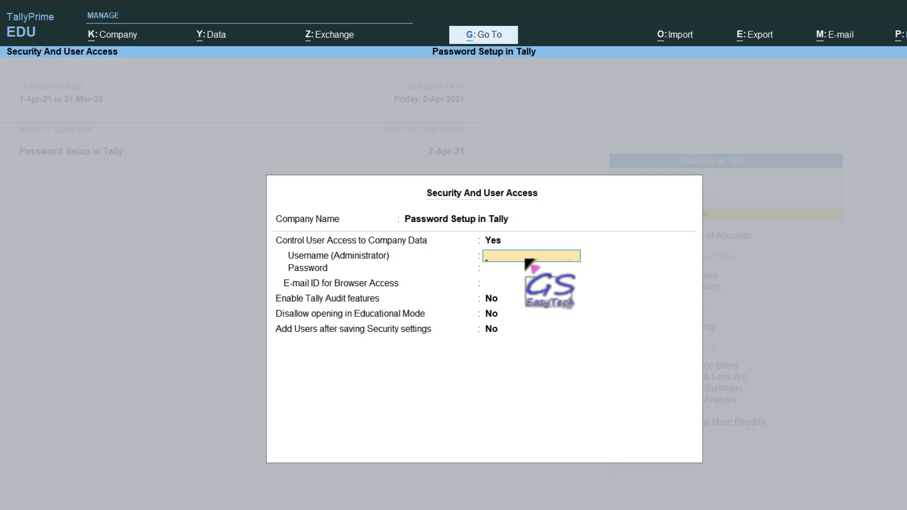
Enter the administrator's username, set and confirm the administrator password, and acknowledge the forgotten-password warning.
{"action": "type", "text": "gopal"}
{"action": "key", "text": "Return"}
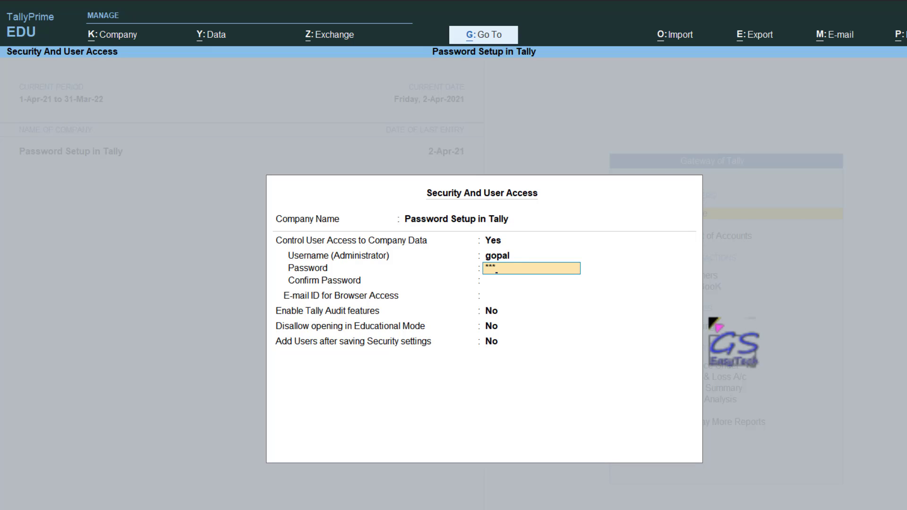
{"action": "key", "text": "Return"}
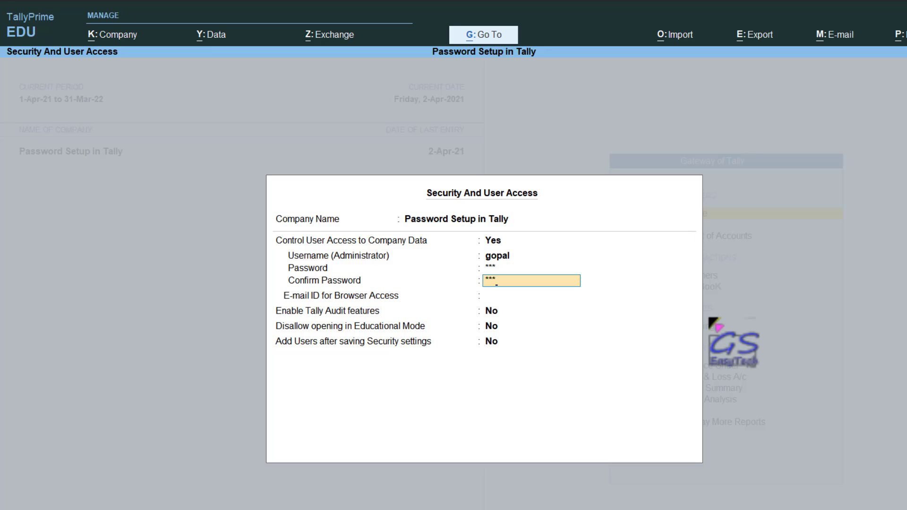
{"action": "key", "text": "Return"}
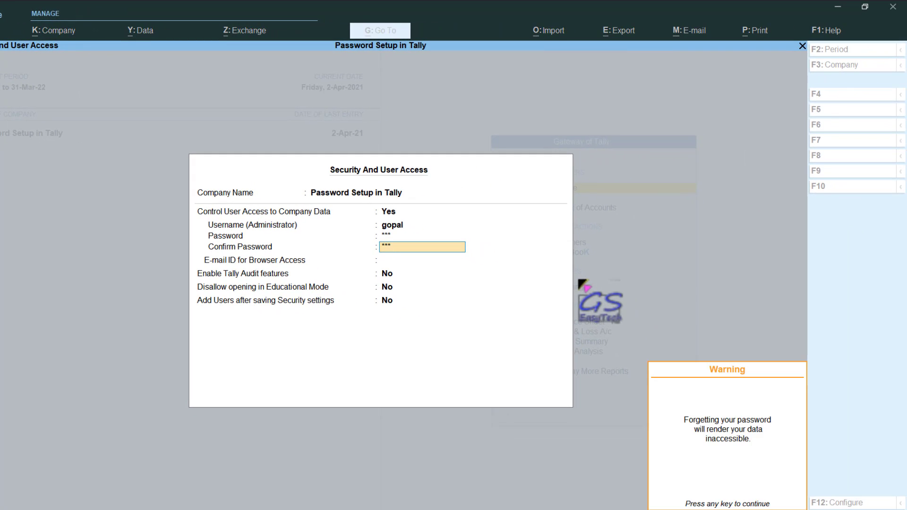
{"action": "key", "text": "Return"}
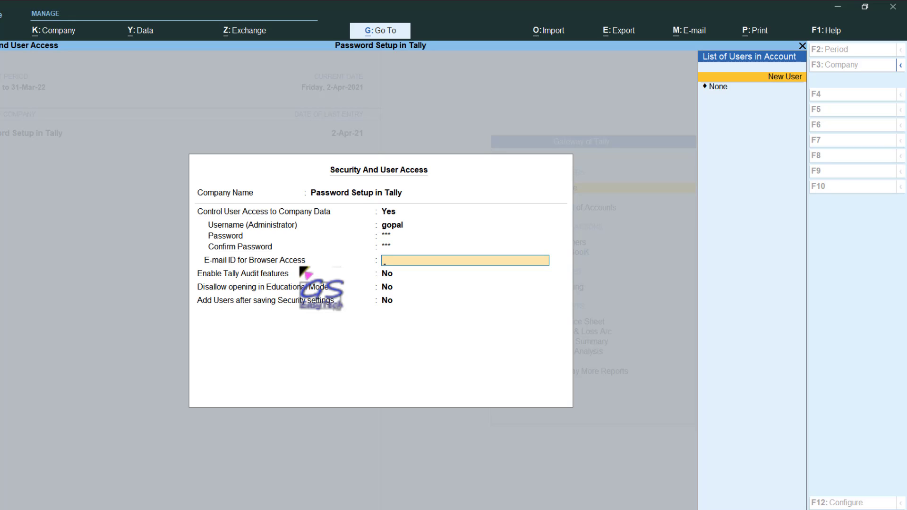
Set the e-mail ID for browser access to None and leave Tally Audit features and Disallow opening in Educational Mode at No.
{"action": "left_click", "coordinate": [718, 88]}
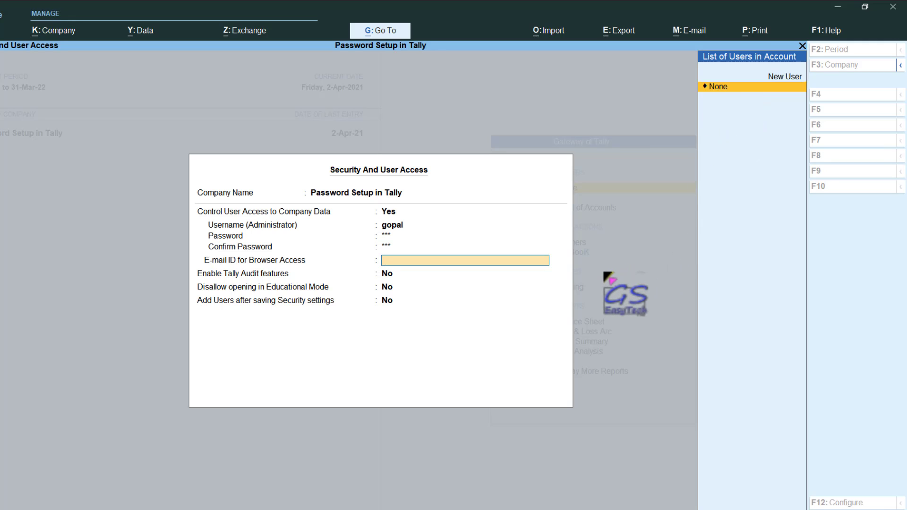
{"action": "key", "text": "Return"}
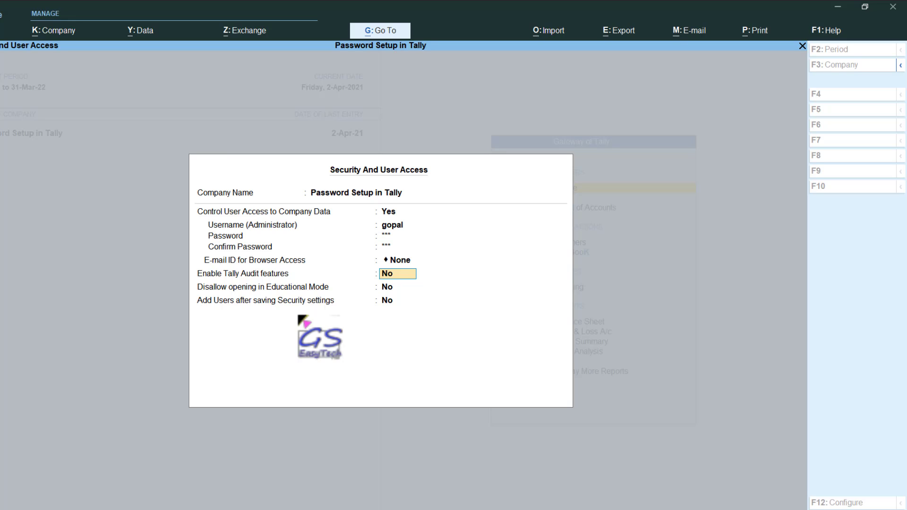
{"action": "key", "text": "Return"}
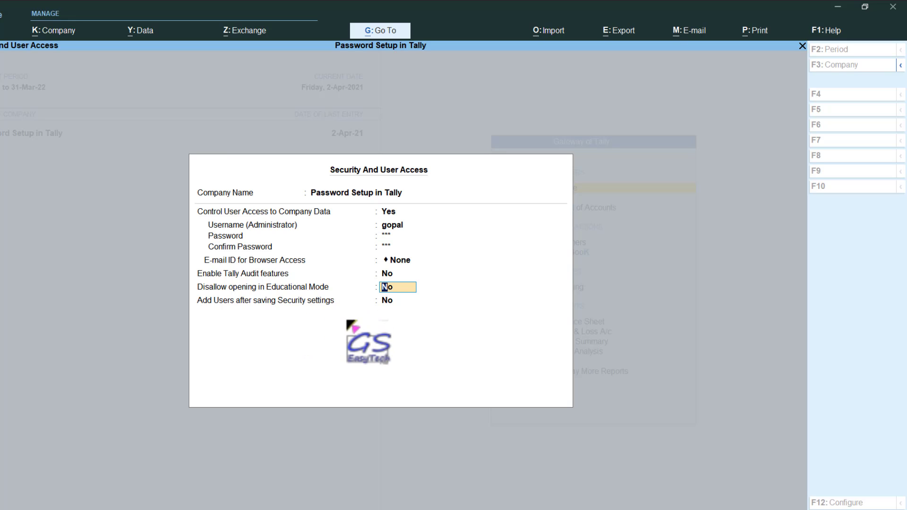
{"action": "key", "text": "Return"}
Set Add Users after saving Security settings to Yes and accept the Security And User Access settings.
{"action": "key", "text": "ctrl"}
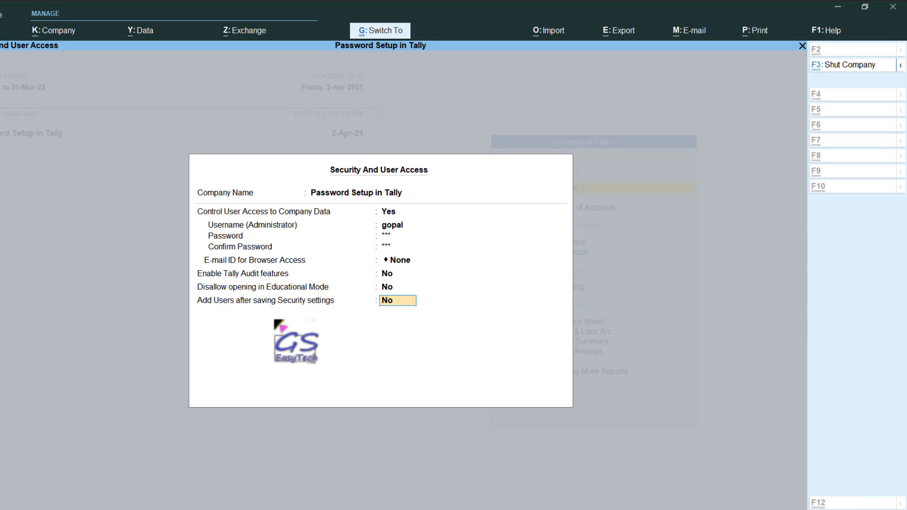
{"action": "mouse_move", "coordinate": [195, 293]}
{"action": "left_mouse_down"}
{"action": "mouse_move", "coordinate": [333, 321]}
{"action": "mouse_move", "coordinate": [448, 319]}
{"action": "left_mouse_up"}
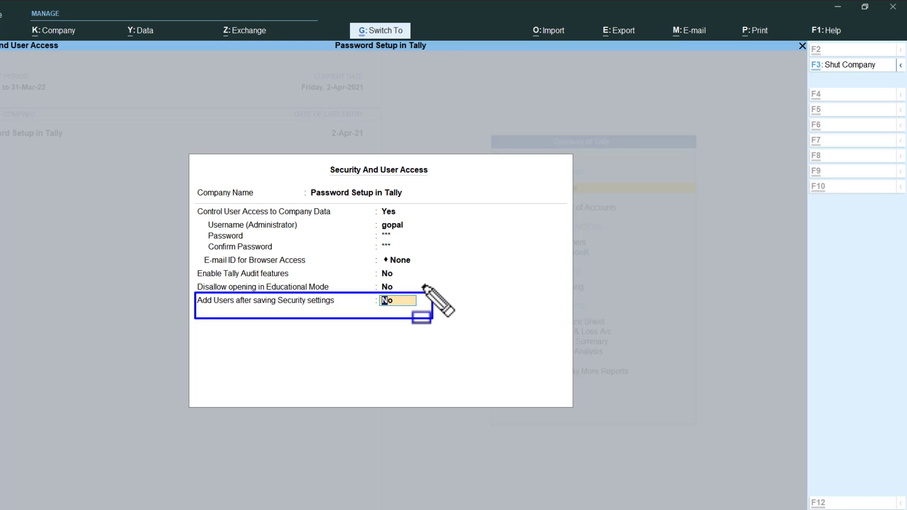
{"action": "left_click", "coordinate": [397, 300]}
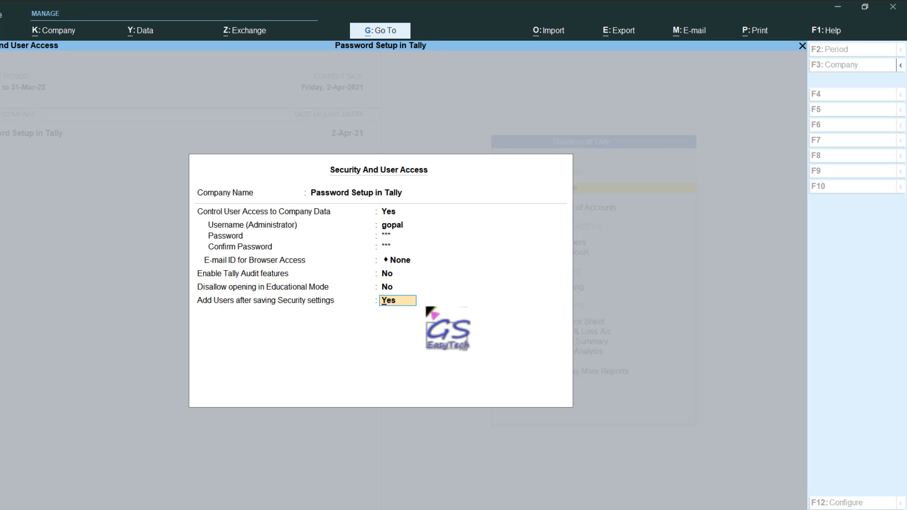
{"action": "key", "text": "Return"}
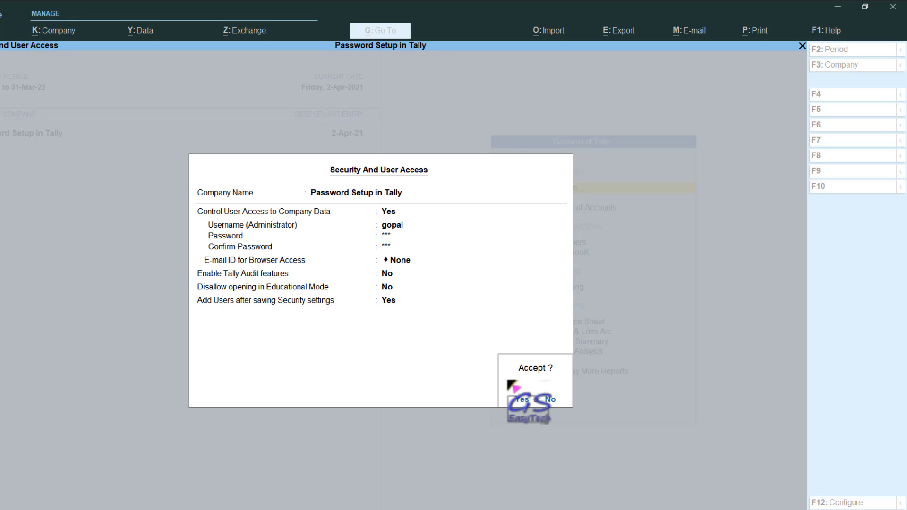
{"action": "left_click", "coordinate": [522, 401]}
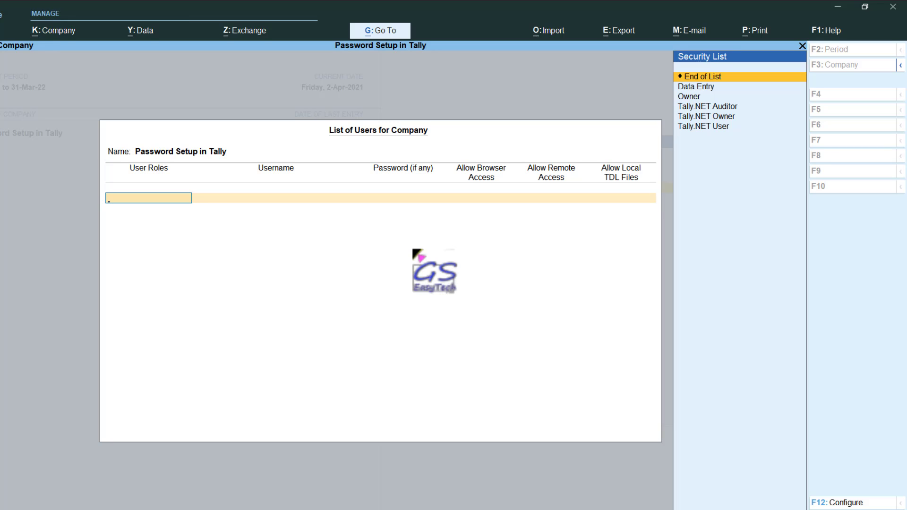
Leave the list of users without adding anyone and shut the company Password Setup in Tally.
{"action": "key", "text": "Escape"}
{"action": "key", "text": "y"}
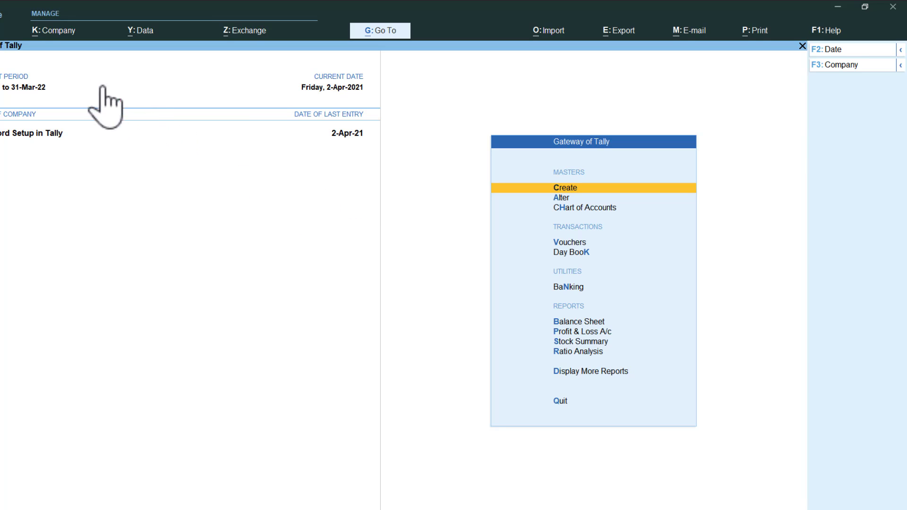
{"action": "left_click", "coordinate": [51, 35]}
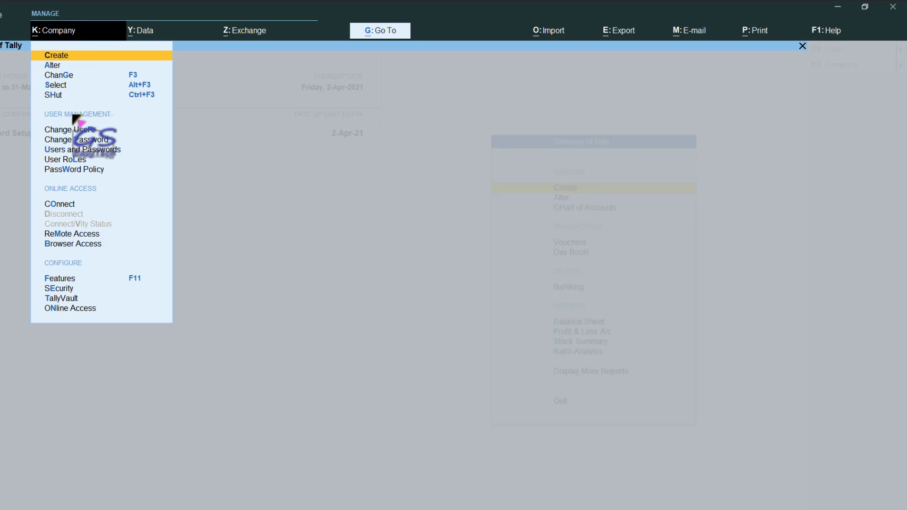
{"action": "left_click", "coordinate": [55, 95]}
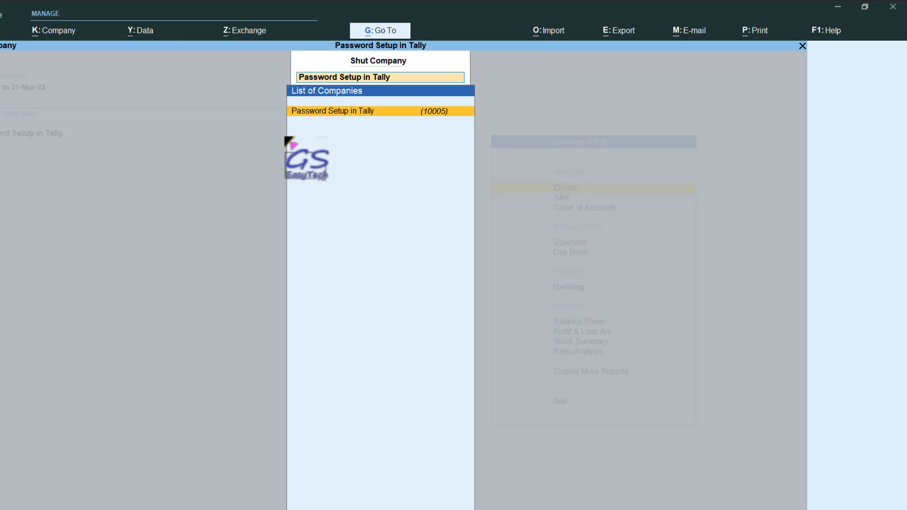
{"action": "key", "text": "Return"}
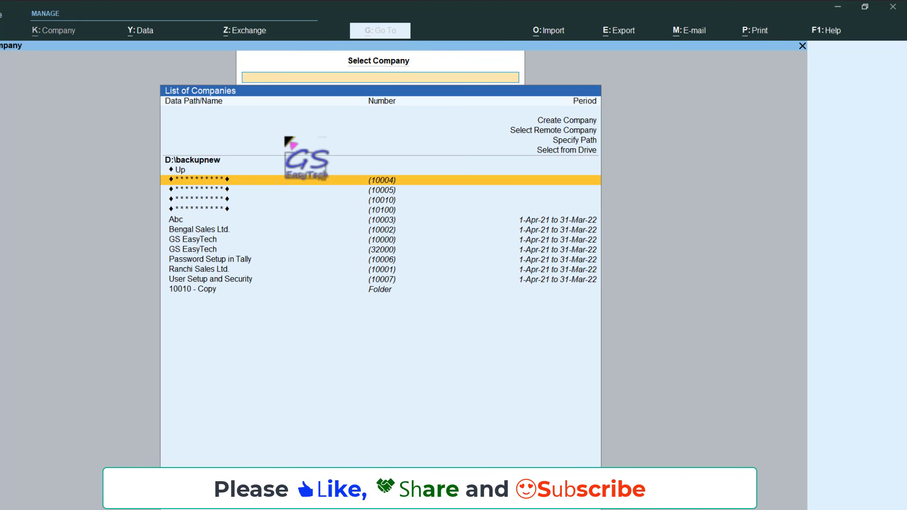
Reopen the encrypted company numbered 10005 and unlock it with the TallyVault password.
{"action": "left_click", "coordinate": [391, 191]}
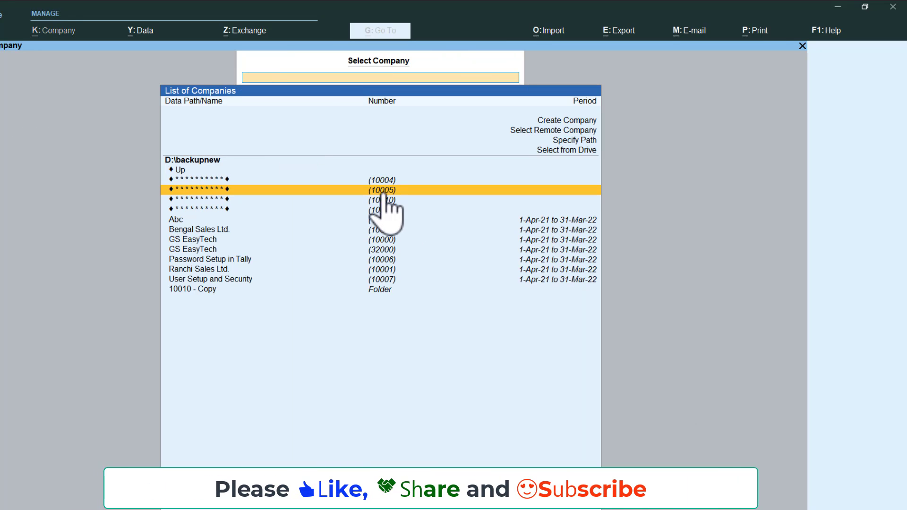
{"action": "key", "text": "Return"}
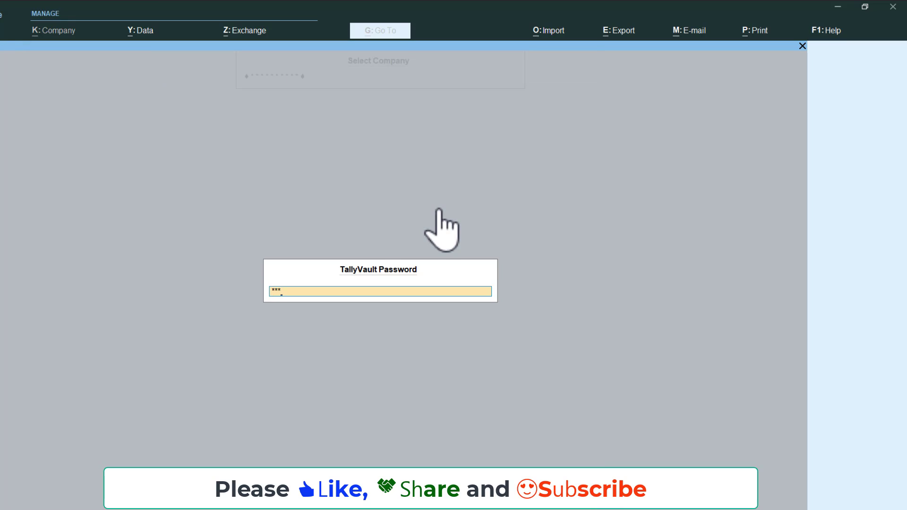
{"action": "key", "text": "Return"}
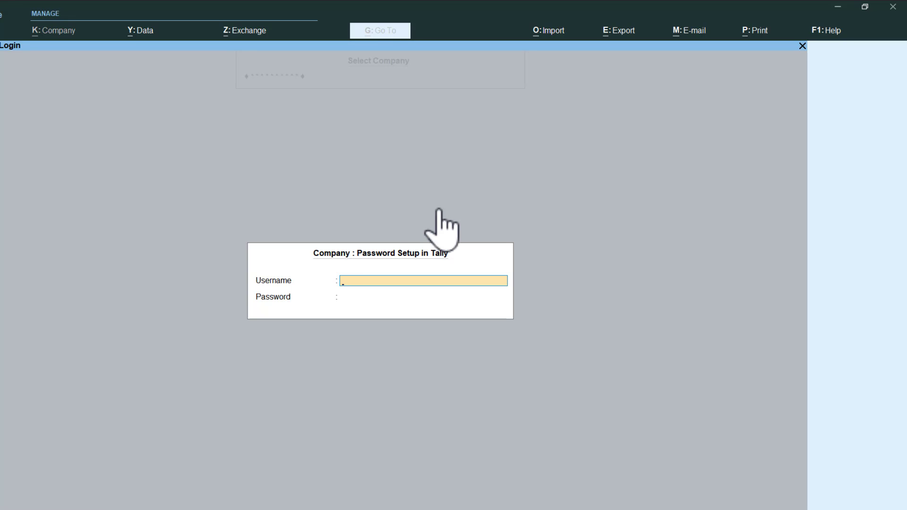
Log in to the company with the administrator's username and password.
{"action": "type", "text": "gopal"}
{"action": "key", "text": "Return"}
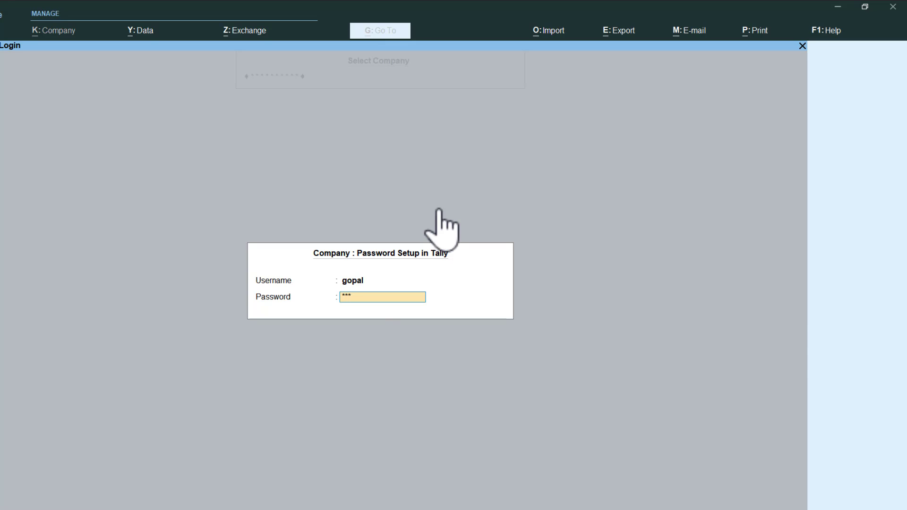
{"action": "type", "text": "***"}
{"action": "key", "text": "Return"}
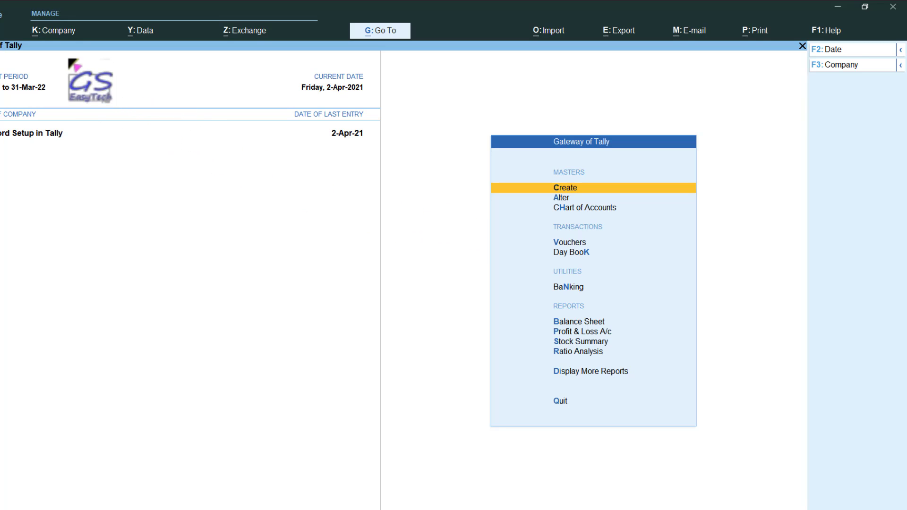
Open the company's Users and Passwords list from the user management options.
{"action": "left_click", "coordinate": [53, 34]}
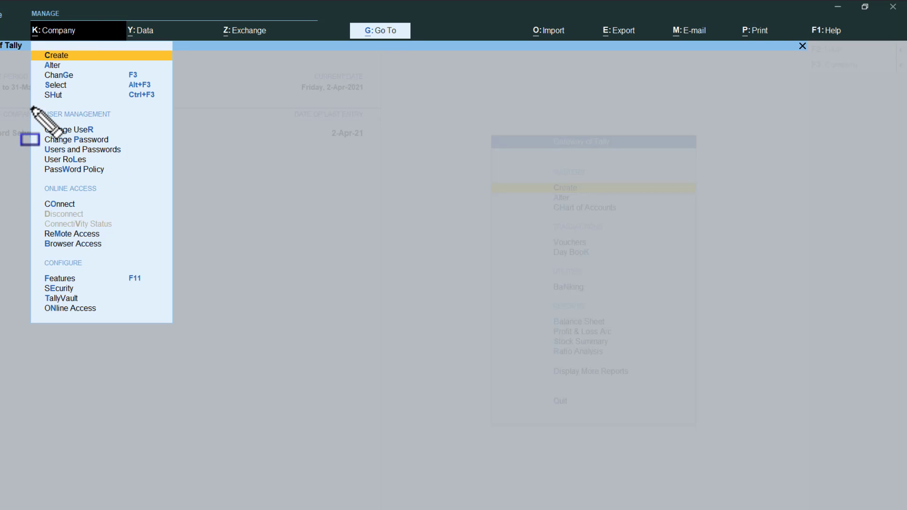
{"action": "left_click_drag", "start_coordinate": [31, 107], "coordinate": [119, 171]}
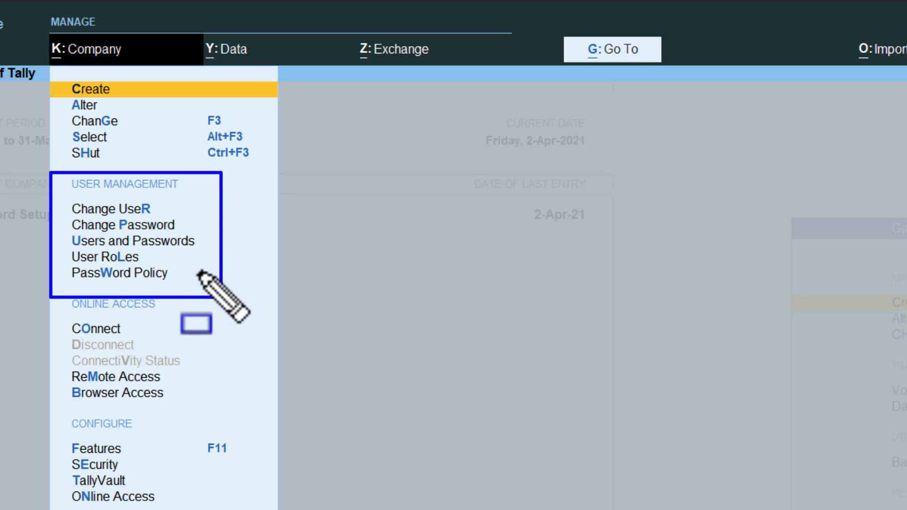
{"action": "key", "text": "Escape"}
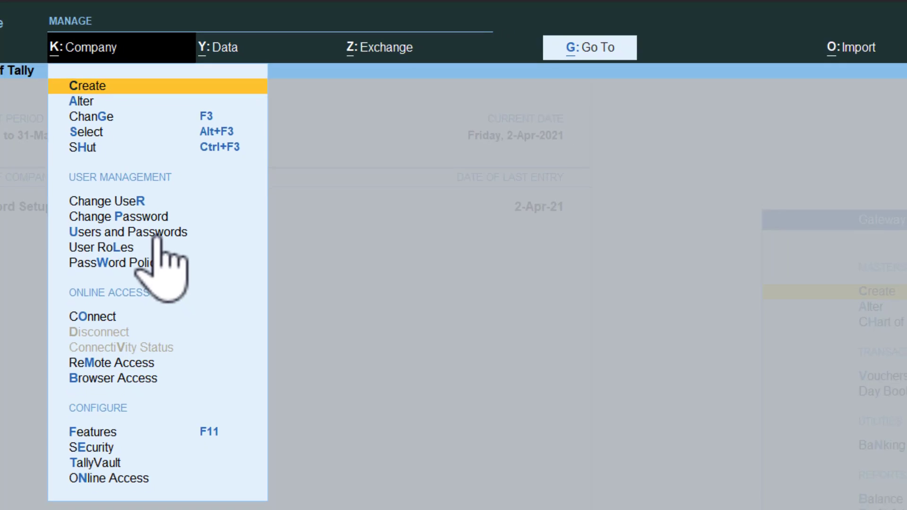
{"action": "left_click", "coordinate": [163, 242]}
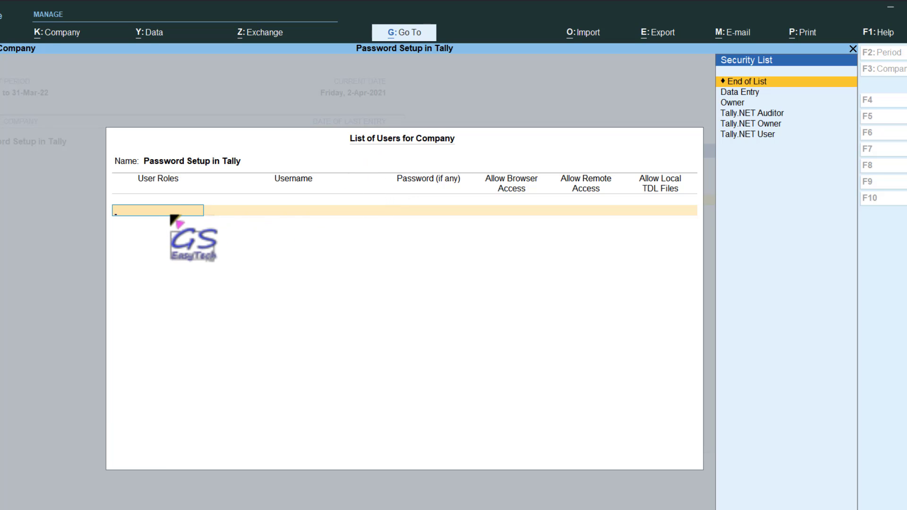
{"action": "key", "text": "ctrl"}
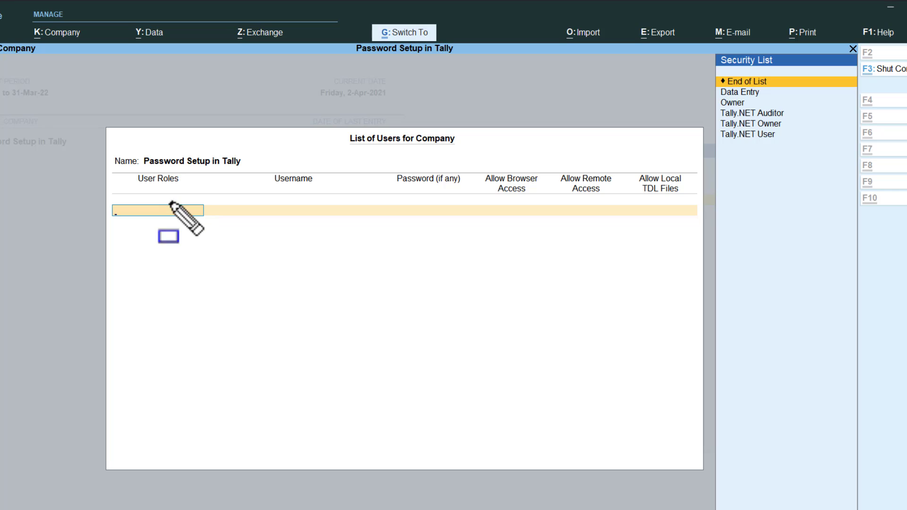
{"action": "mouse_move", "coordinate": [119, 169]}
{"action": "left_mouse_down"}
{"action": "mouse_move", "coordinate": [146, 222]}
{"action": "mouse_move", "coordinate": [217, 256]}
{"action": "left_mouse_up"}
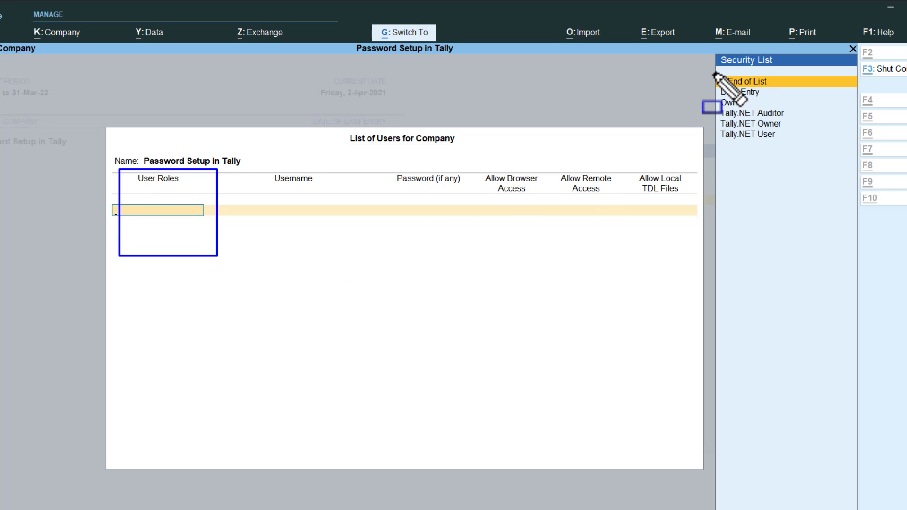
{"action": "mouse_move", "coordinate": [714, 72]}
{"action": "left_mouse_down"}
{"action": "mouse_move", "coordinate": [747, 128]}
{"action": "mouse_move", "coordinate": [789, 159]}
{"action": "mouse_move", "coordinate": [824, 168]}
{"action": "left_mouse_up"}
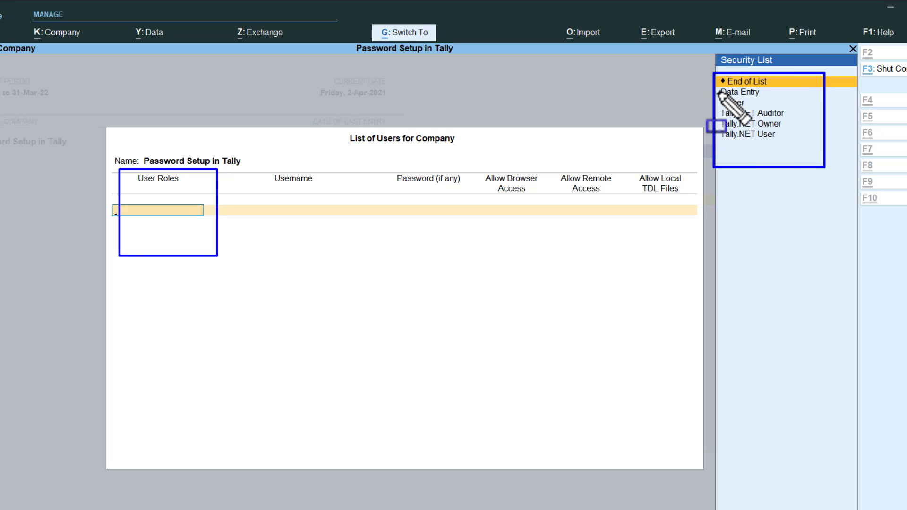
{"action": "left_click_drag", "start_coordinate": [710, 85], "coordinate": [719, 98]}
{"action": "mouse_move", "coordinate": [774, 106]}
{"action": "left_mouse_down"}
{"action": "mouse_move", "coordinate": [796, 109]}
{"action": "mouse_move", "coordinate": [797, 93]}
{"action": "mouse_move", "coordinate": [771, 104]}
{"action": "mouse_move", "coordinate": [785, 104]}
{"action": "left_mouse_up"}
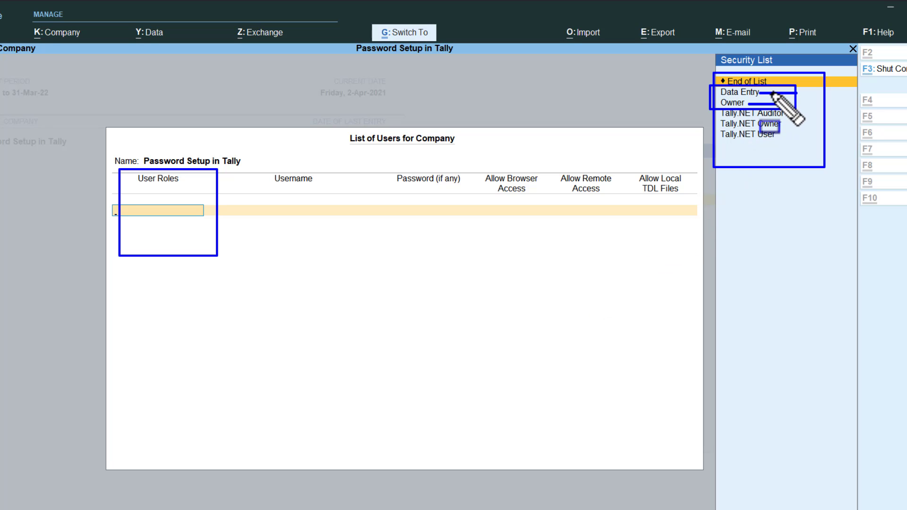
{"action": "left_click_drag", "start_coordinate": [764, 92], "coordinate": [795, 89]}
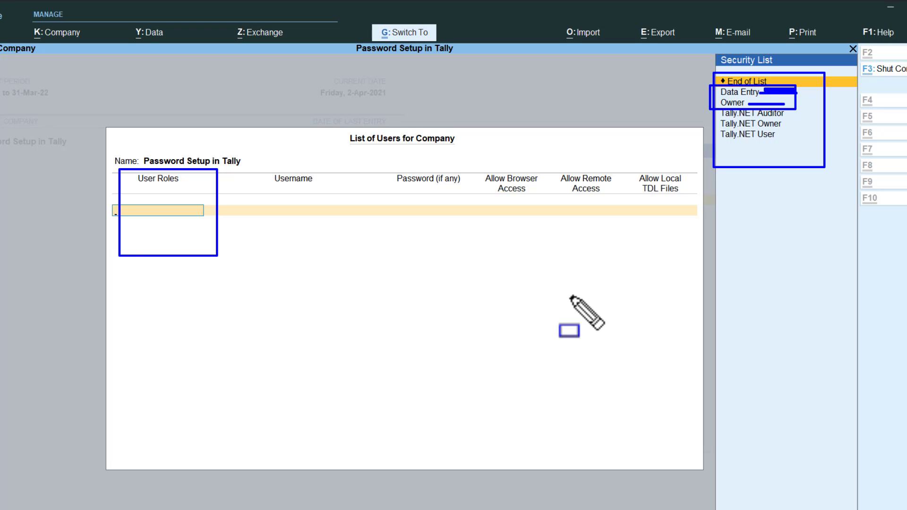
{"action": "key", "text": "Escape"}
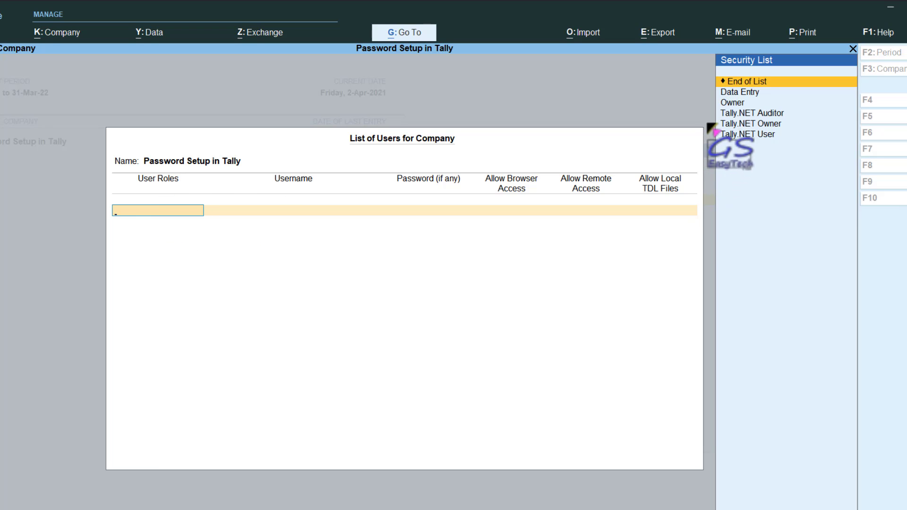
Add a user with the Data Entry role, the username data entry and a password, without browser, remote or local TDL access.
{"action": "key", "text": "Down"}
{"action": "key", "text": "Return"}
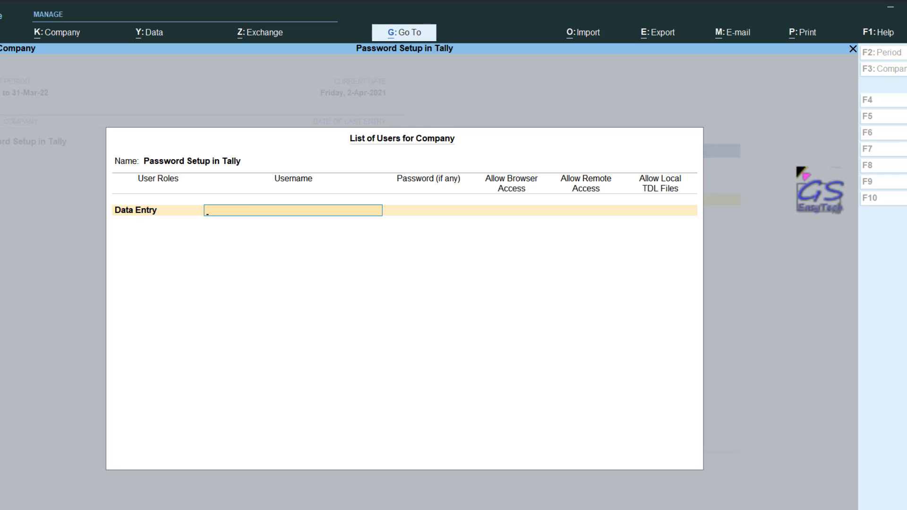
{"action": "type", "text": "data entry"}
{"action": "key", "text": "Return"}
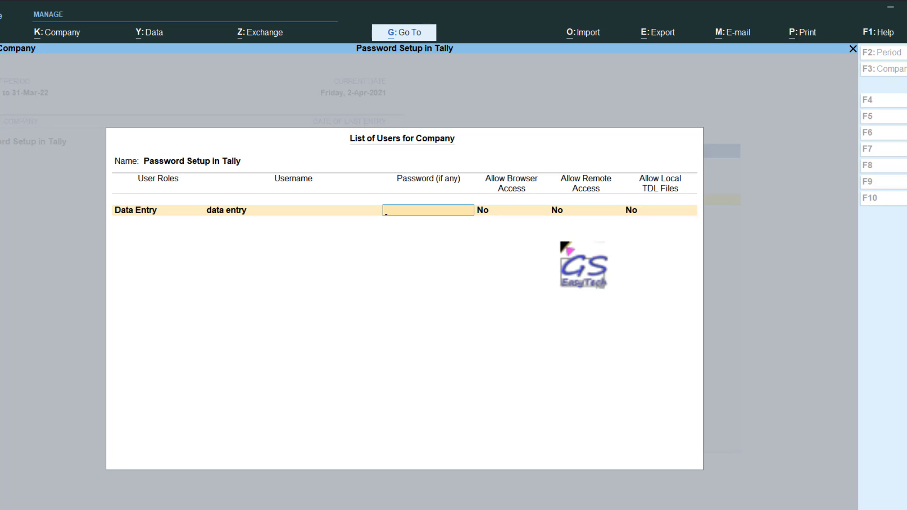
{"action": "type", "text": "***"}
{"action": "key", "text": "Return"}
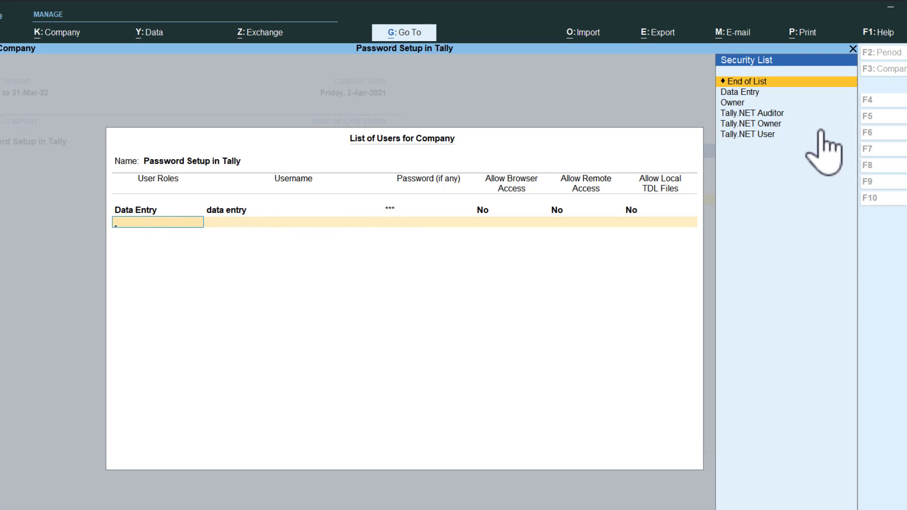
Add a user with the Owner role, the username owner and a password, and save the company's user list.
{"action": "left_click", "coordinate": [732, 104]}
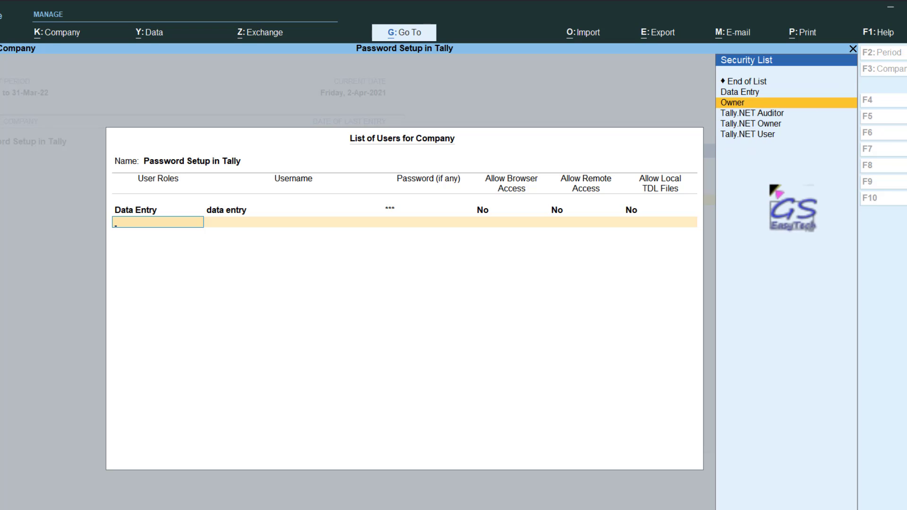
{"action": "key", "text": "Return"}
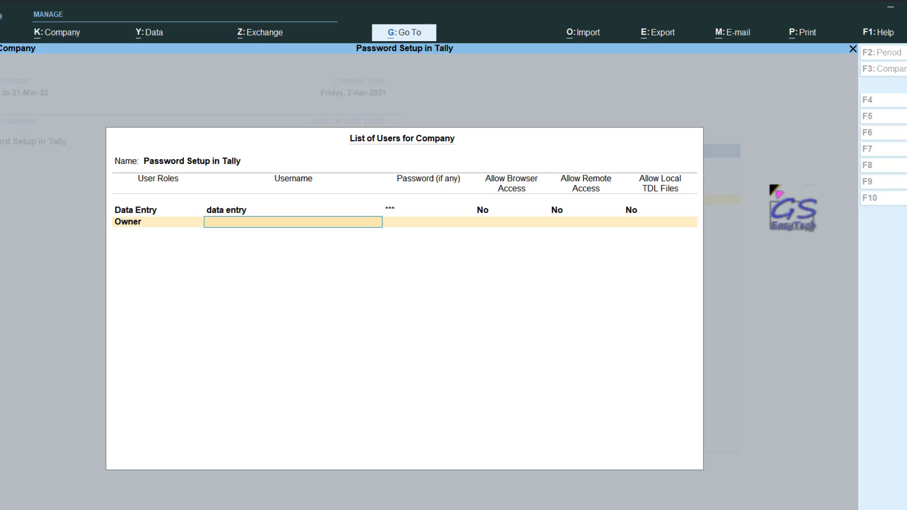
{"action": "type", "text": "o"}
{"action": "type", "text": "wner"}
{"action": "key", "text": "Return"}
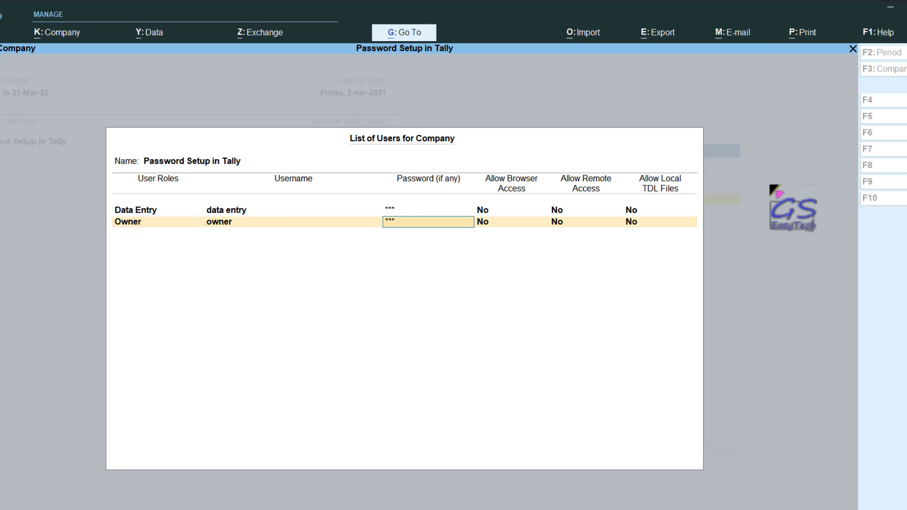
{"action": "key", "text": "Return"}
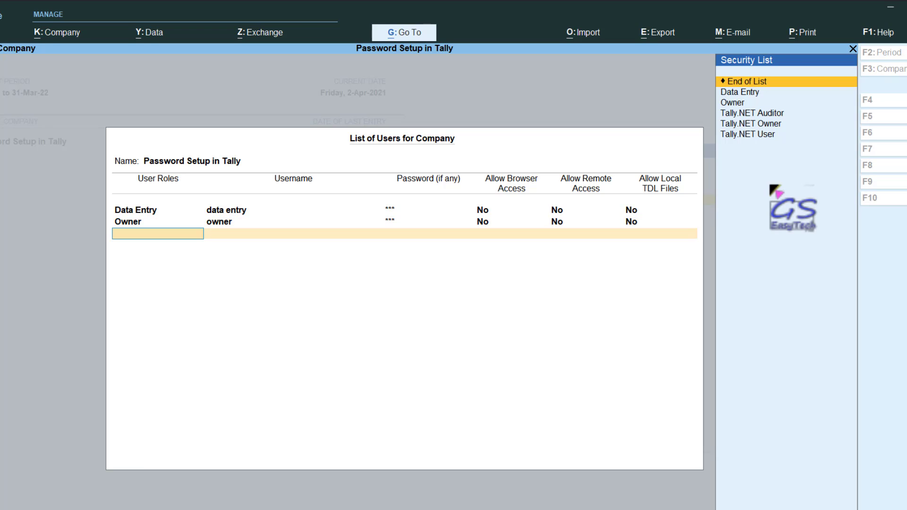
{"action": "left_click", "coordinate": [771, 83]}
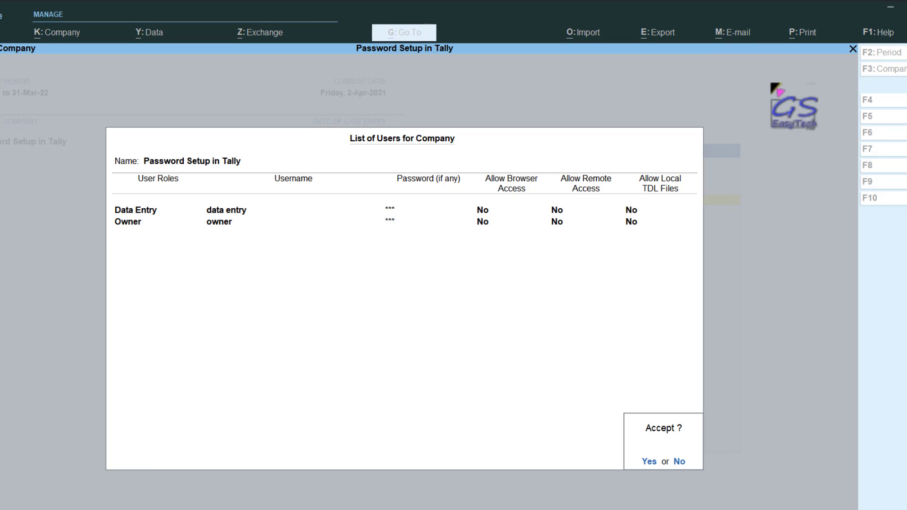
{"action": "left_click", "coordinate": [648, 461]}
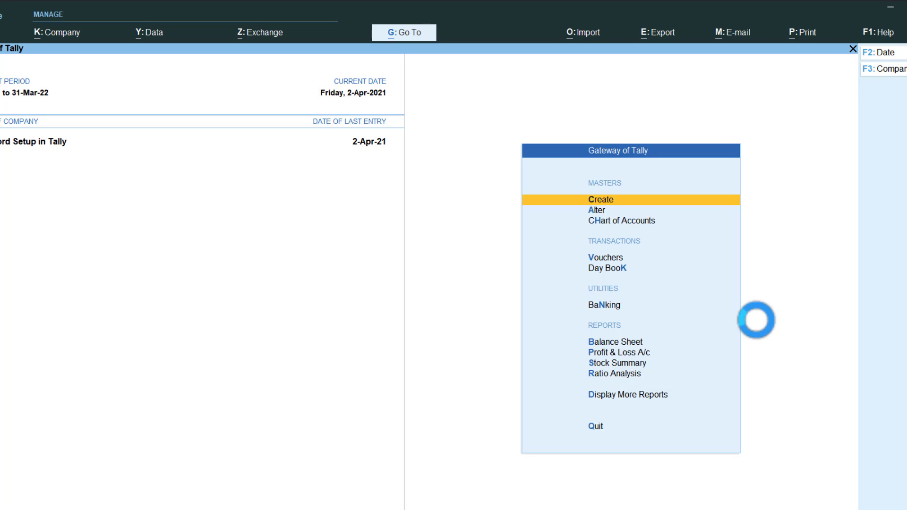
Change the logged-in user of the company to owner, entering that user's password.
{"action": "left_click", "coordinate": [62, 38]}
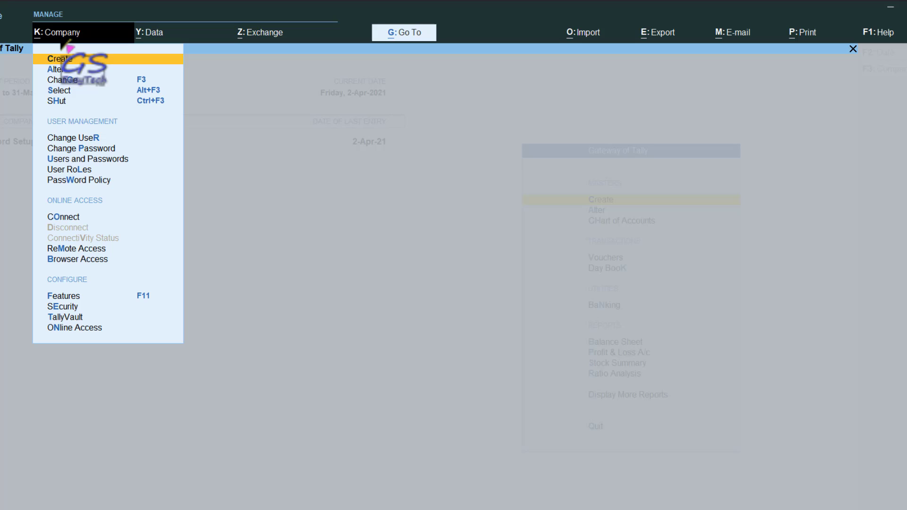
{"action": "left_click", "coordinate": [84, 142]}
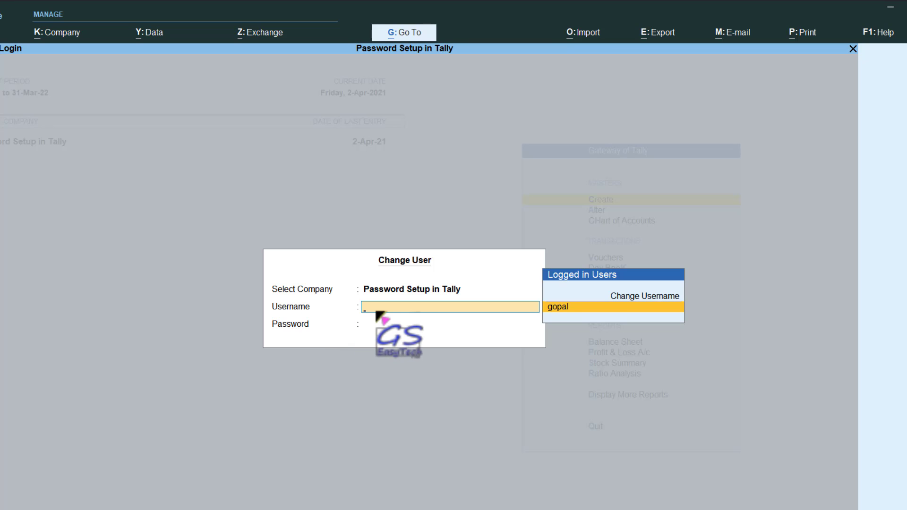
{"action": "left_click", "coordinate": [656, 297]}
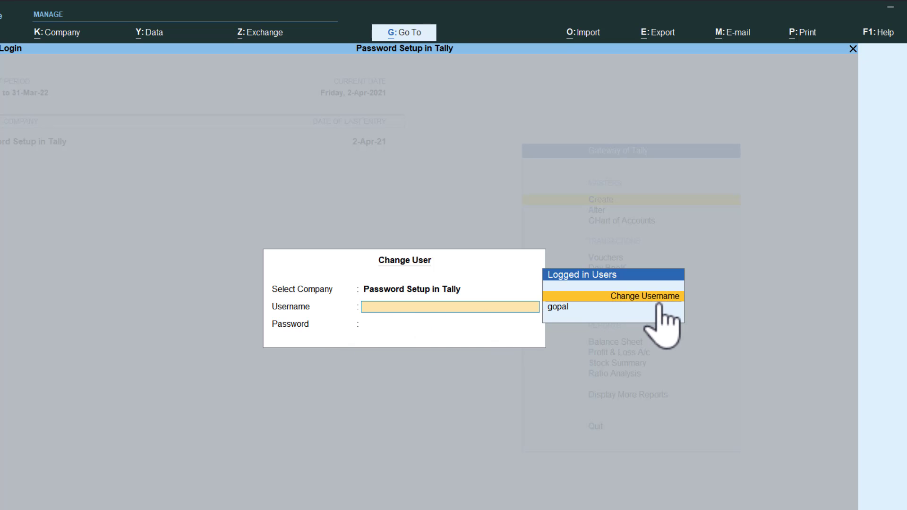
{"action": "left_click", "coordinate": [658, 299]}
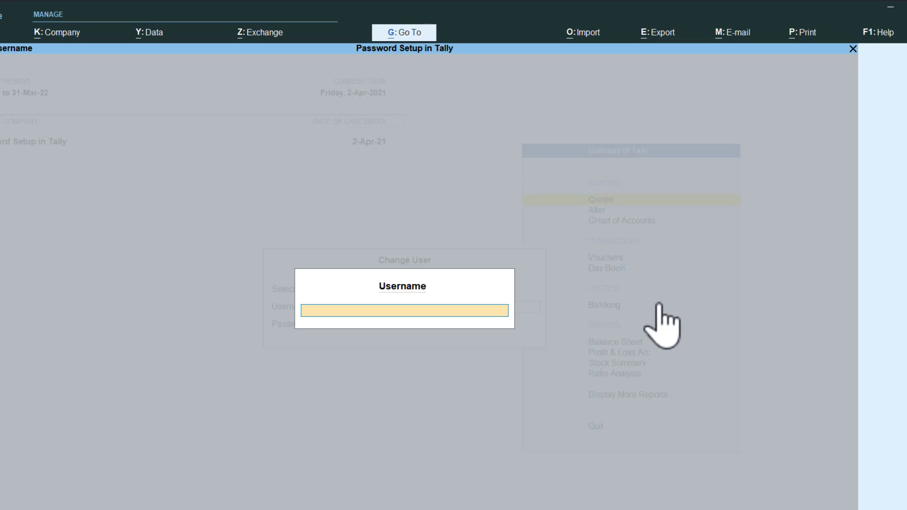
{"action": "type", "text": "owner"}
{"action": "key", "text": "Return"}
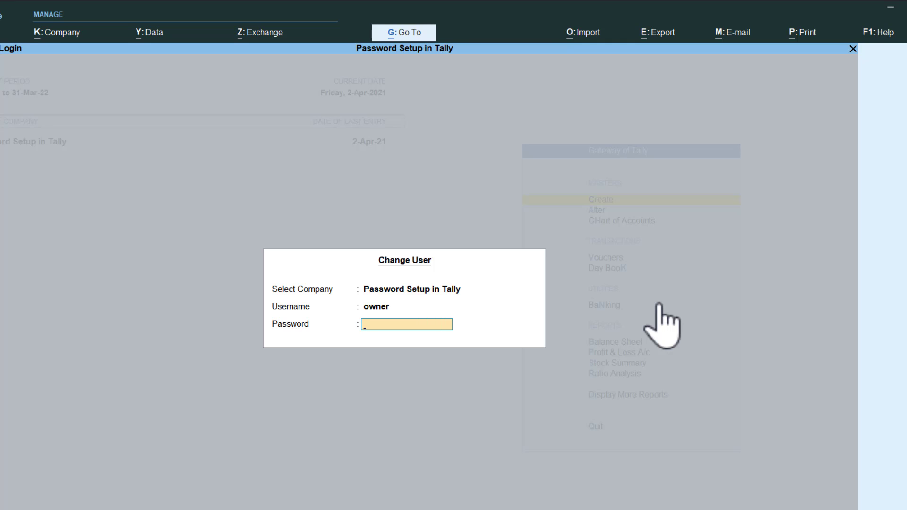
{"action": "type", "text": "***"}
{"action": "key", "text": "Return"}
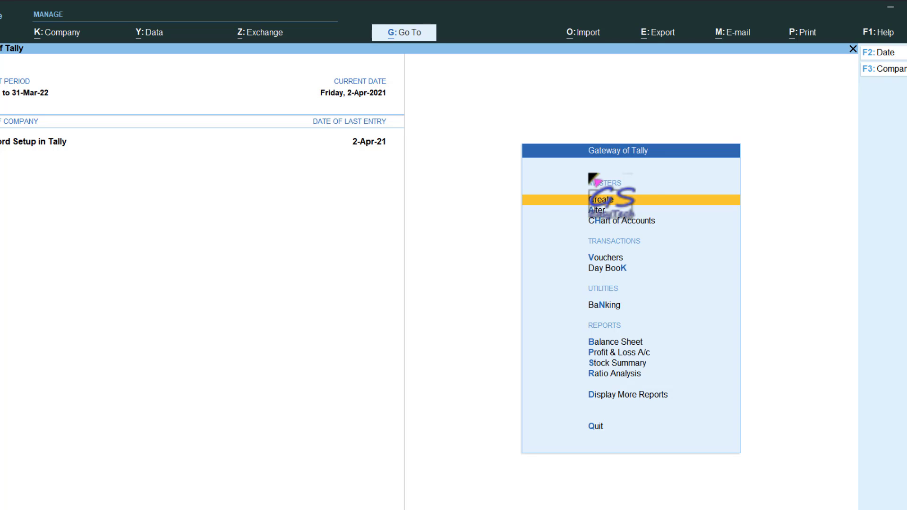
Examine which masters and additional reports the owner user can access from the Gateway of Tally.
{"action": "key", "text": "Return"}
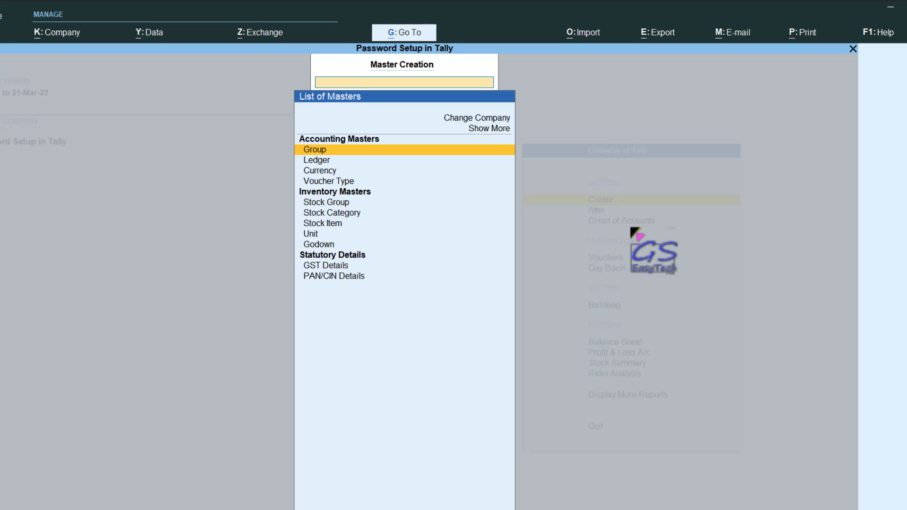
{"action": "key", "text": "Escape"}
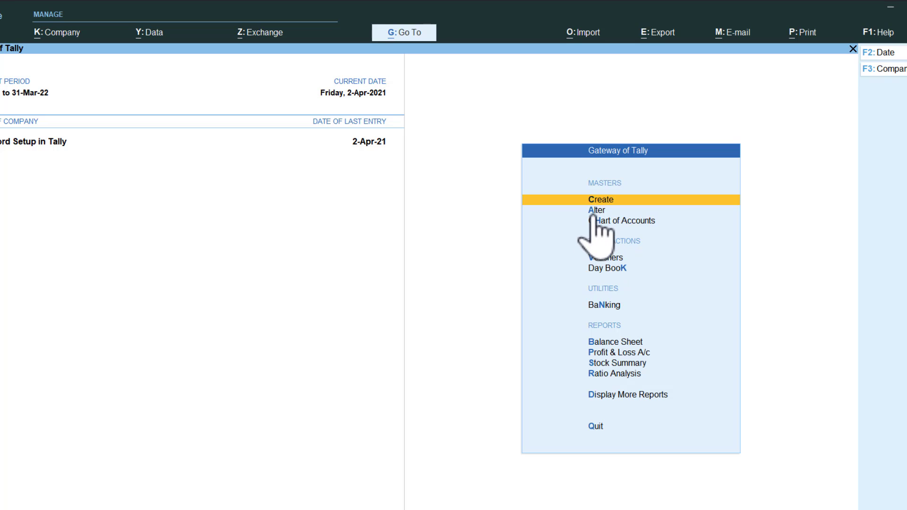
{"action": "left_click", "coordinate": [606, 396]}
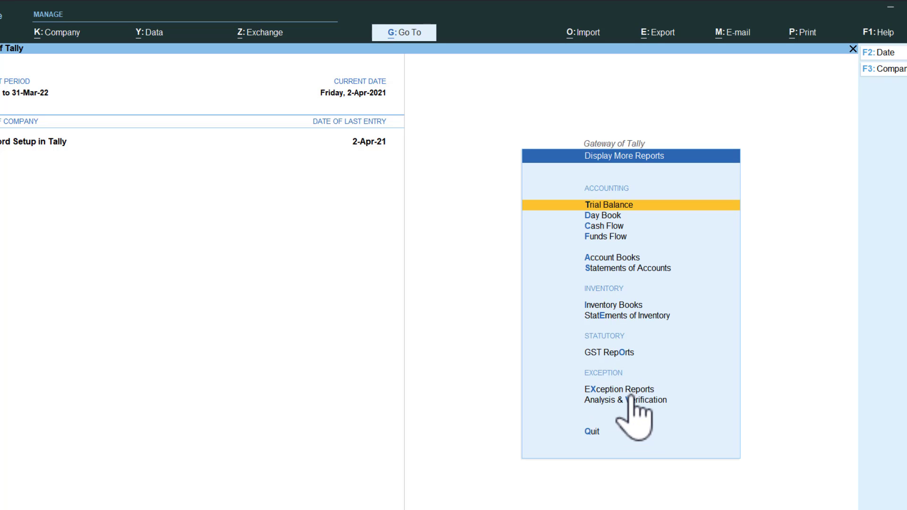
{"action": "key", "text": "Escape"}
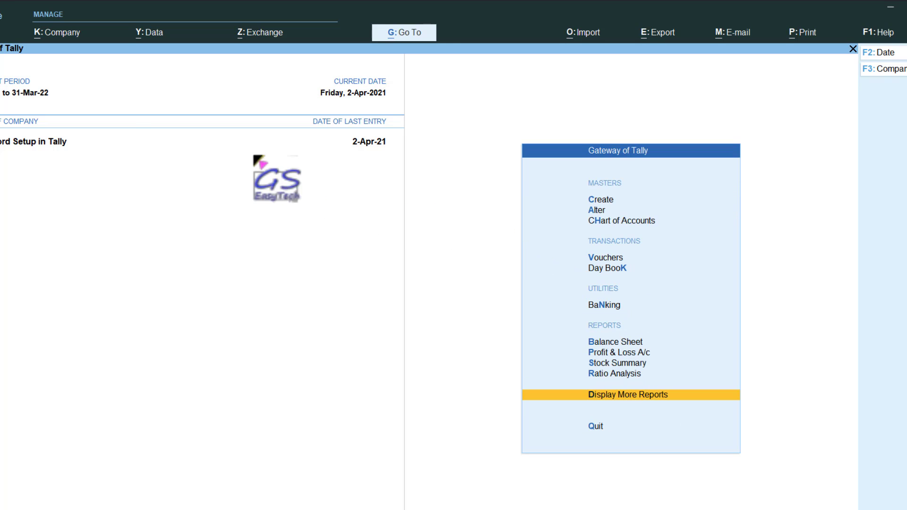
Change the logged-in user of the company to data entry, entering that user's password.
{"action": "left_click", "coordinate": [60, 34]}
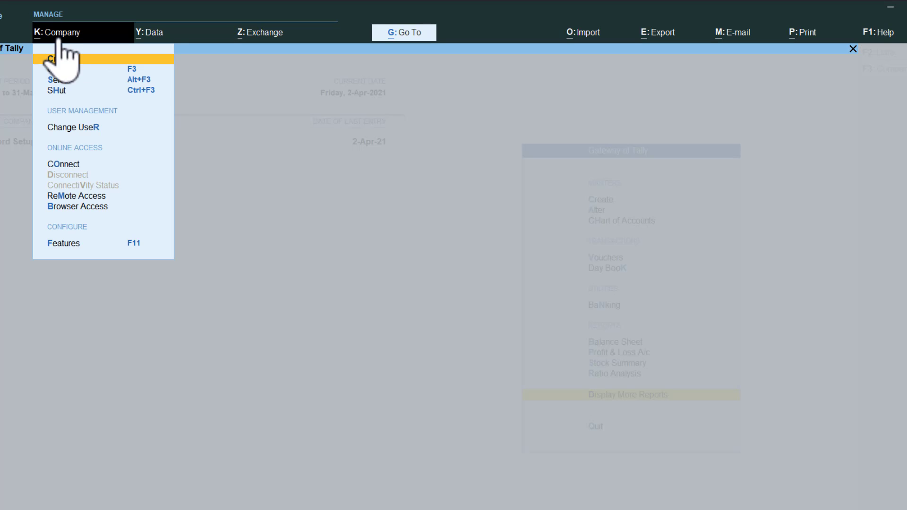
{"action": "left_click", "coordinate": [80, 128]}
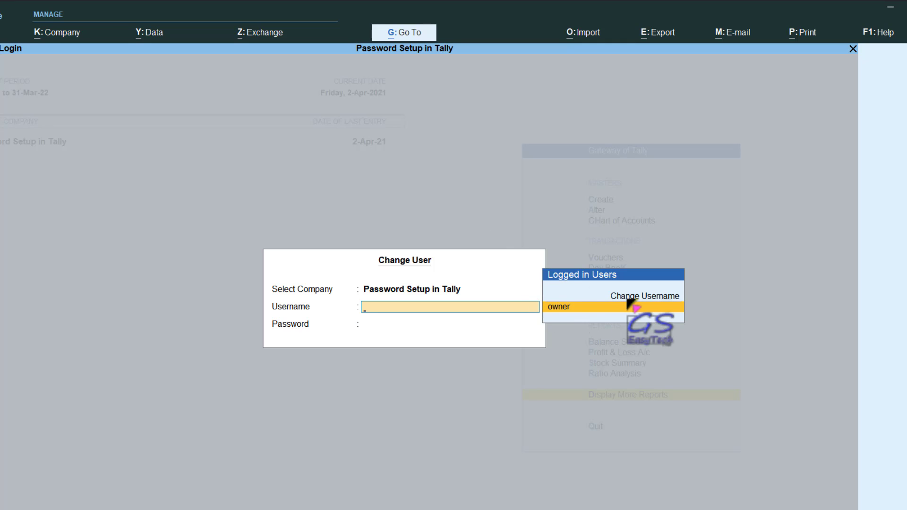
{"action": "left_click", "coordinate": [664, 303]}
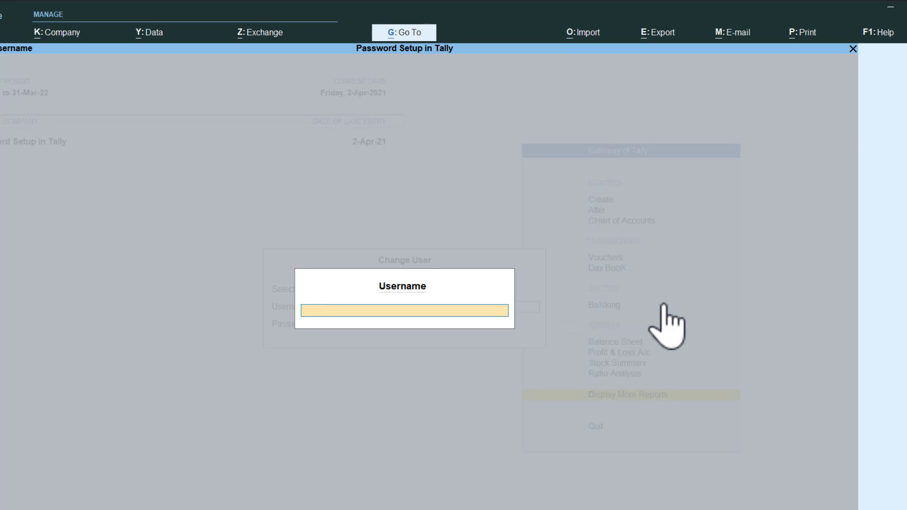
{"action": "type", "text": "data entry"}
{"action": "key", "text": "Return"}
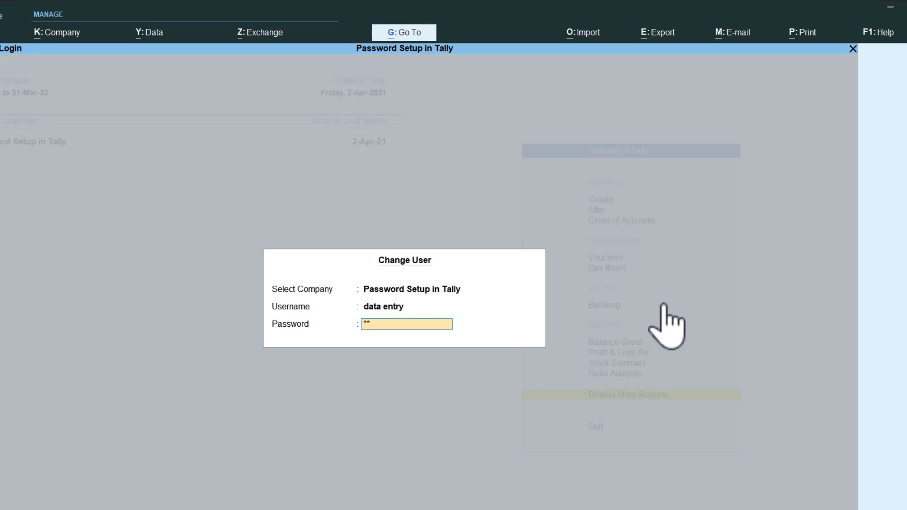
{"action": "key", "text": "Return"}
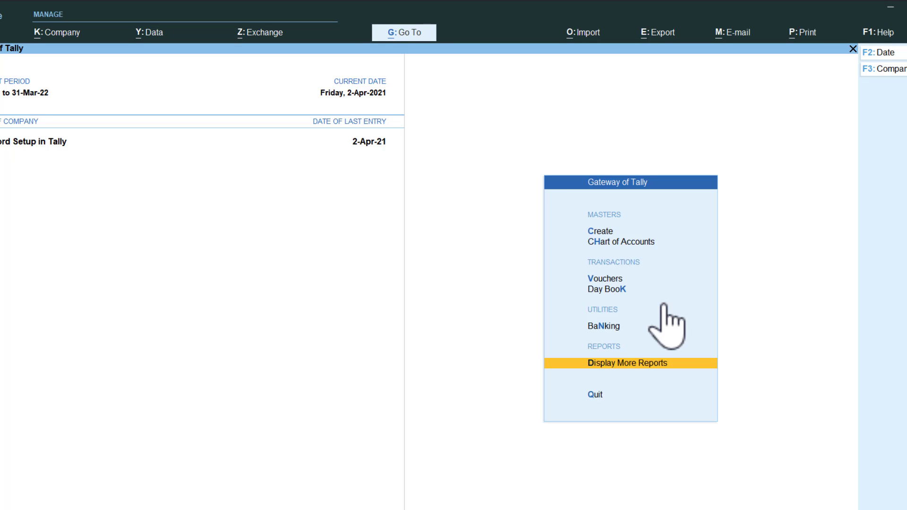
Examine which masters the data entry user can create, and return to the Gateway of Tally.
{"action": "left_click", "coordinate": [606, 232]}
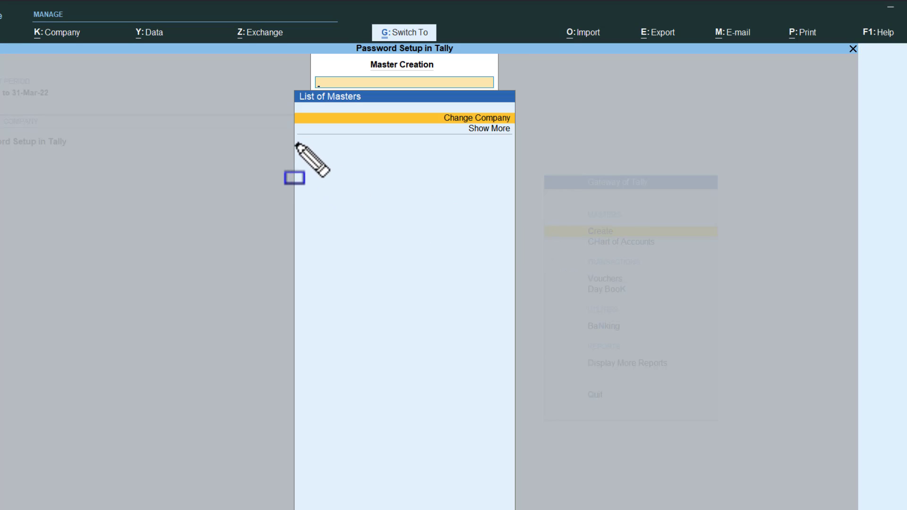
{"action": "mouse_move", "coordinate": [297, 139]}
{"action": "left_mouse_down"}
{"action": "mouse_move", "coordinate": [440, 330]}
{"action": "mouse_move", "coordinate": [511, 391]}
{"action": "left_mouse_up"}
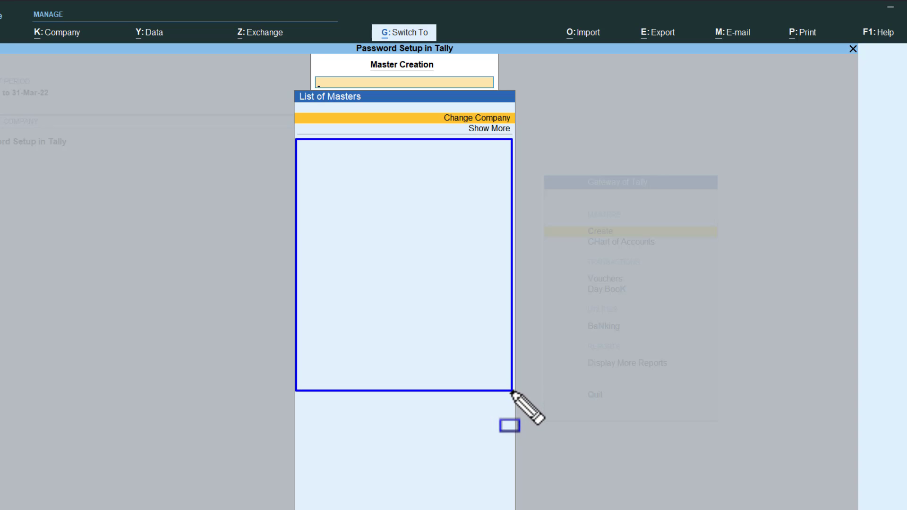
{"action": "key", "text": "Escape"}
{"action": "key", "text": "Escape"}
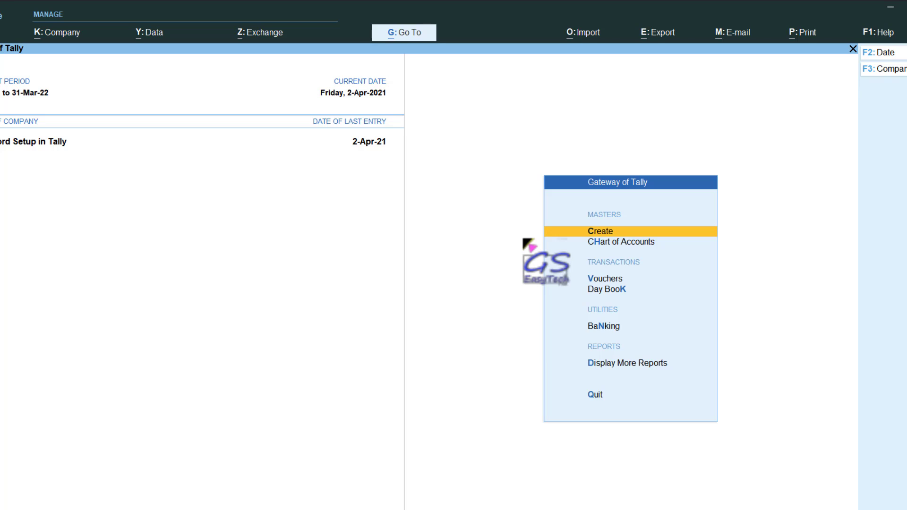
Change the logged-in user of the company to the administrator, entering the administrator's username and password.
{"action": "left_click", "coordinate": [52, 33]}
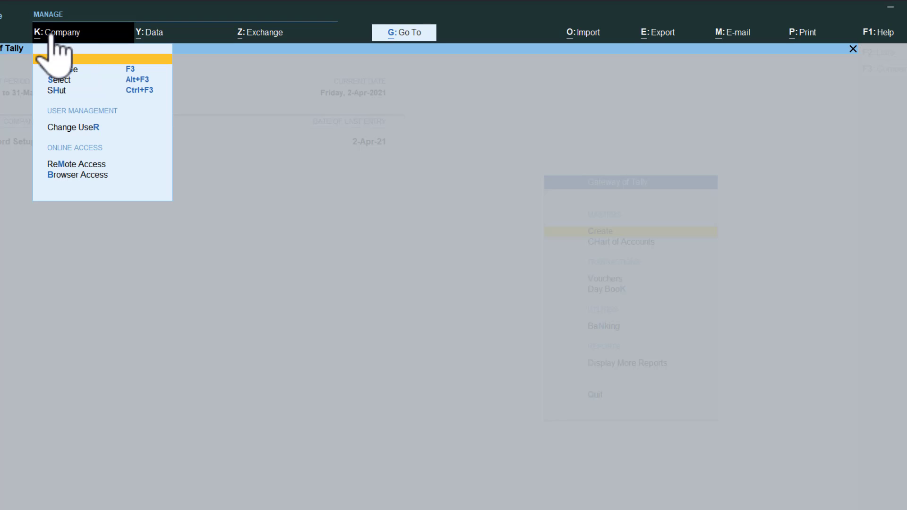
{"action": "left_click", "coordinate": [75, 131]}
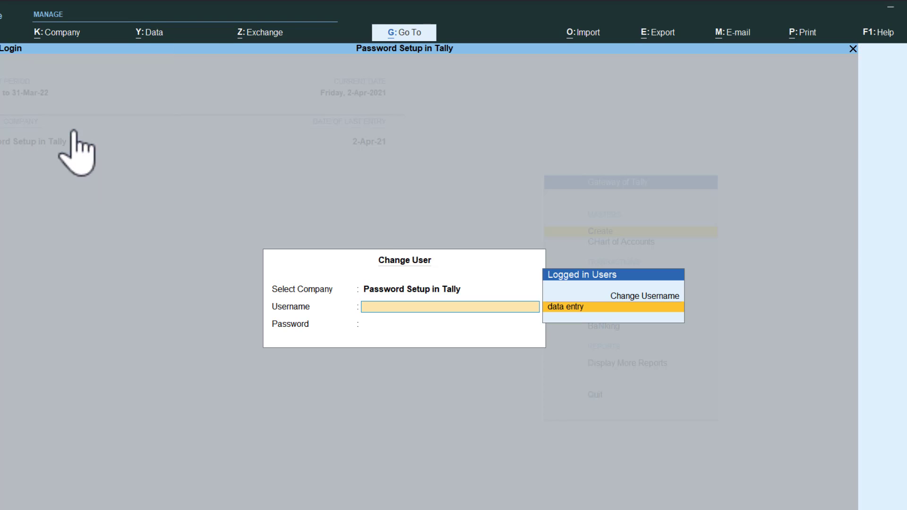
{"action": "left_click", "coordinate": [643, 299]}
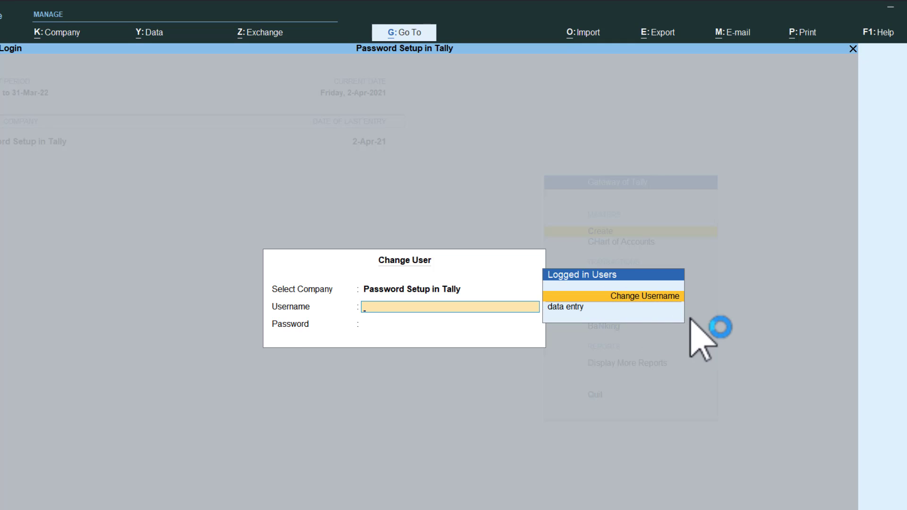
{"action": "type", "text": "gopal"}
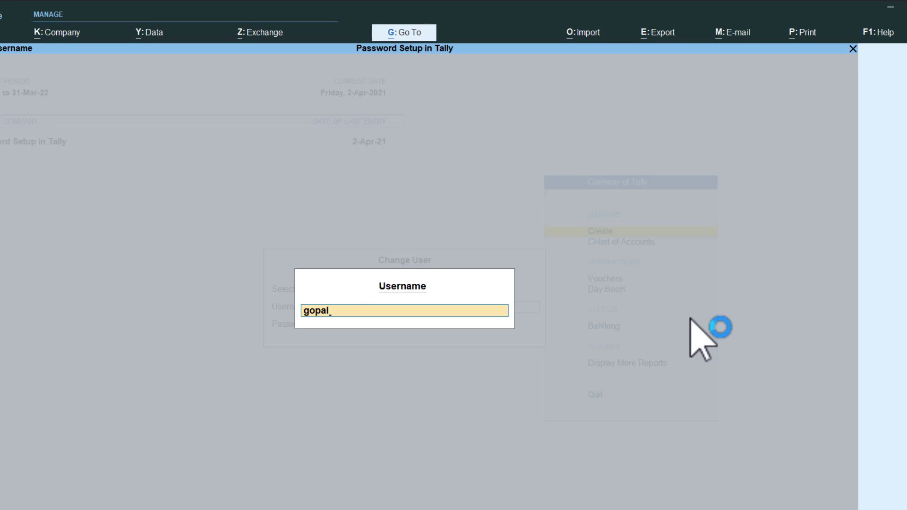
{"action": "key", "text": "Return"}
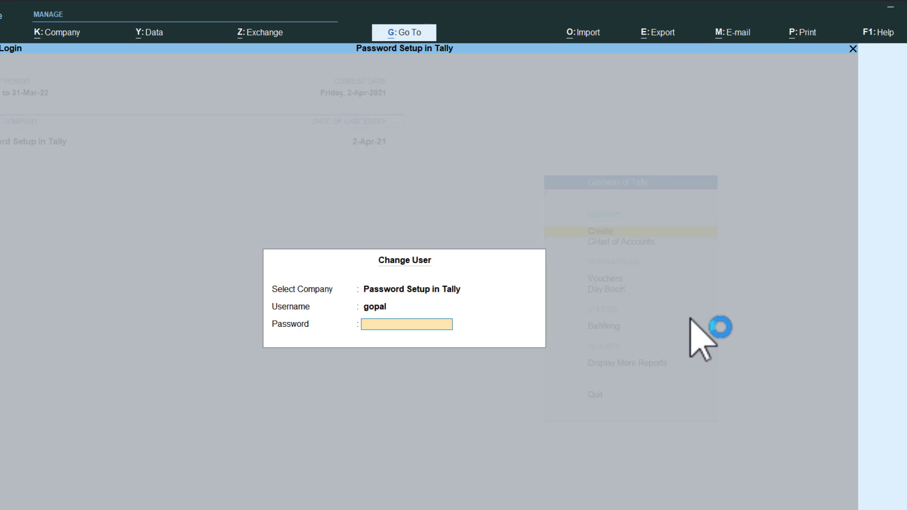
{"action": "key", "text": "Return"}
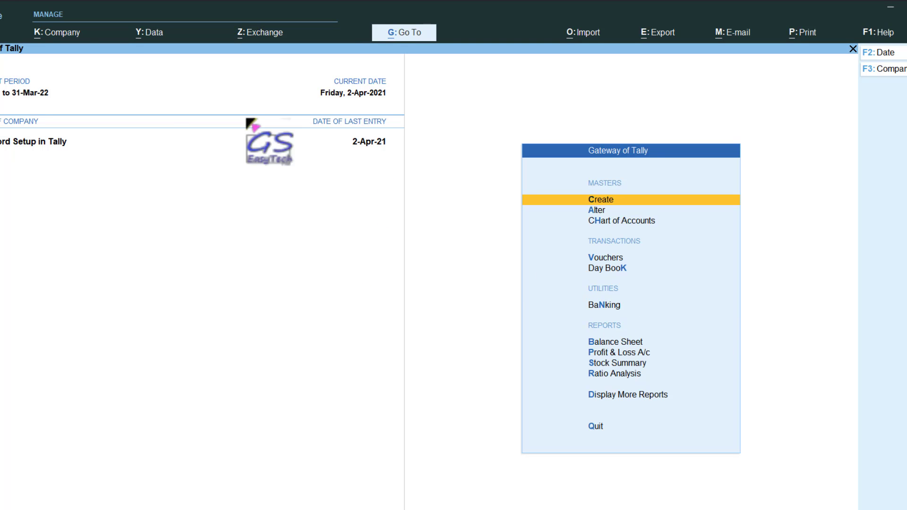
Open the Data Entry security level in the company's user roles and base it on the basic facilities of Data Entry.
{"action": "left_click", "coordinate": [54, 42]}
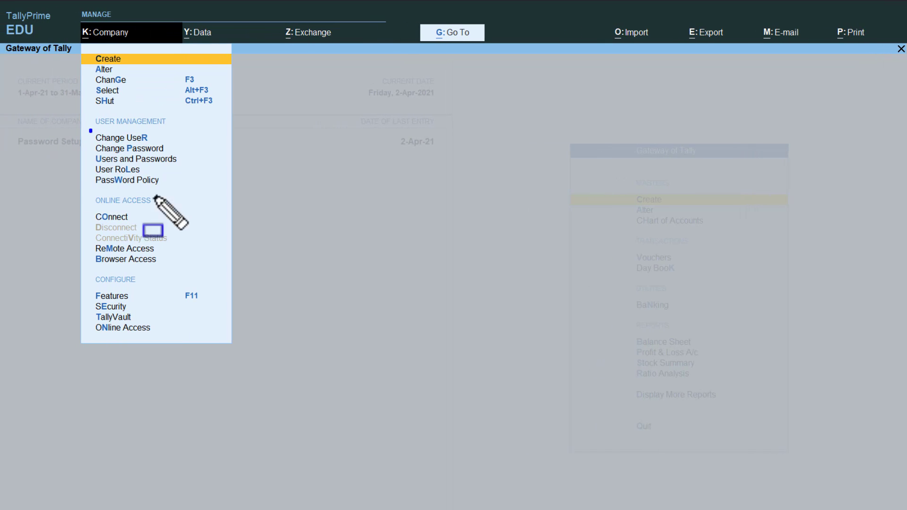
{"action": "left_click_drag", "start_coordinate": [90, 129], "coordinate": [188, 197]}
{"action": "key", "text": "Escape"}
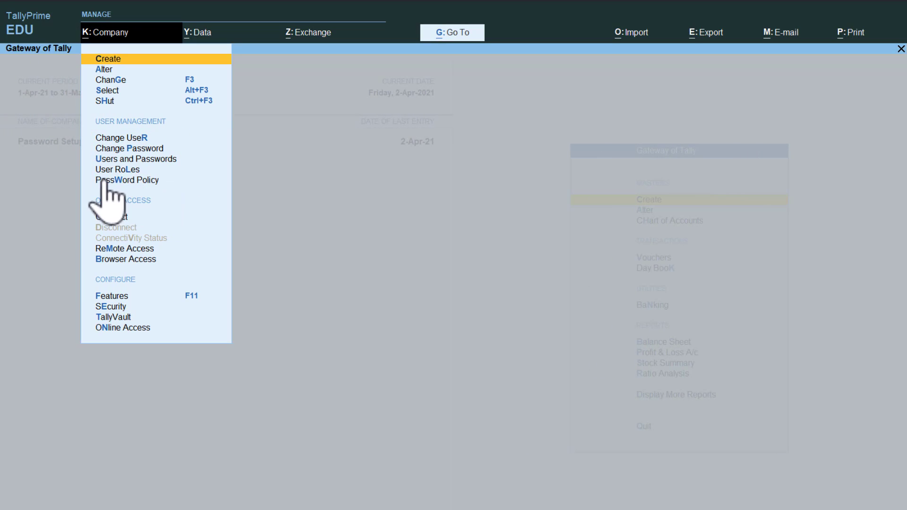
{"action": "left_click", "coordinate": [126, 179]}
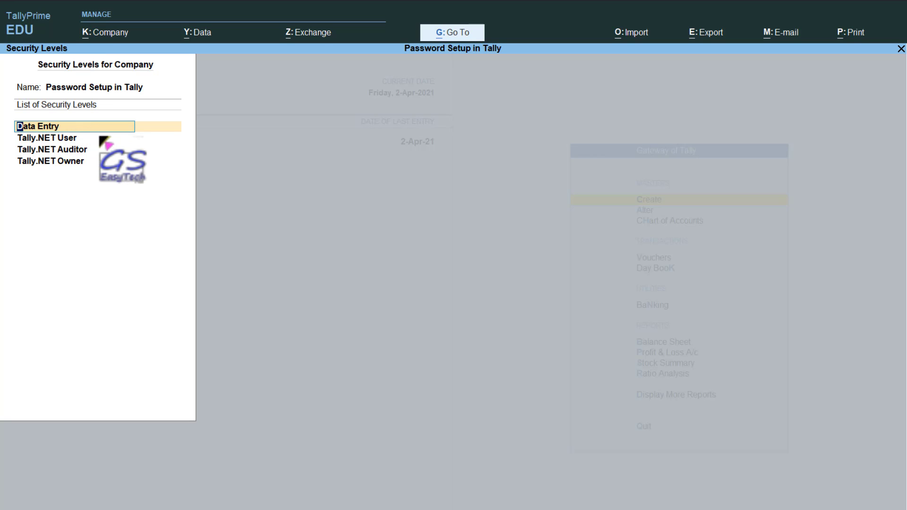
{"action": "key", "text": "Return"}
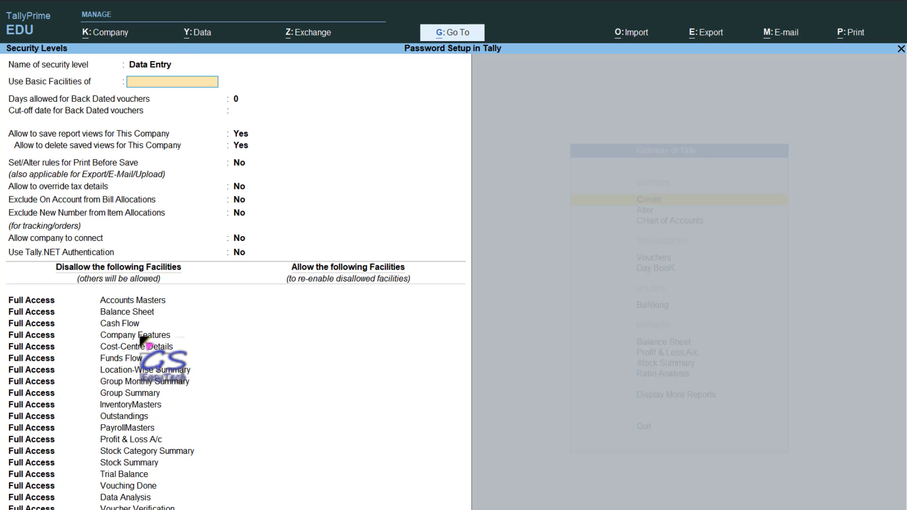
{"action": "mouse_move", "coordinate": [2, 282]}
{"action": "left_mouse_down"}
{"action": "mouse_move", "coordinate": [91, 469]}
{"action": "mouse_move", "coordinate": [206, 508]}
{"action": "left_mouse_up"}
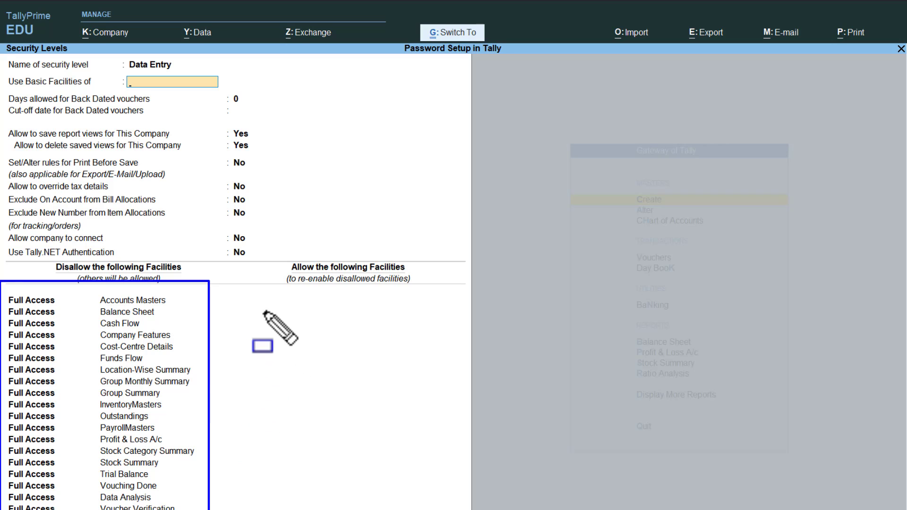
{"action": "mouse_move", "coordinate": [263, 287]}
{"action": "left_mouse_down"}
{"action": "mouse_move", "coordinate": [372, 477]}
{"action": "mouse_move", "coordinate": [446, 508]}
{"action": "left_mouse_up"}
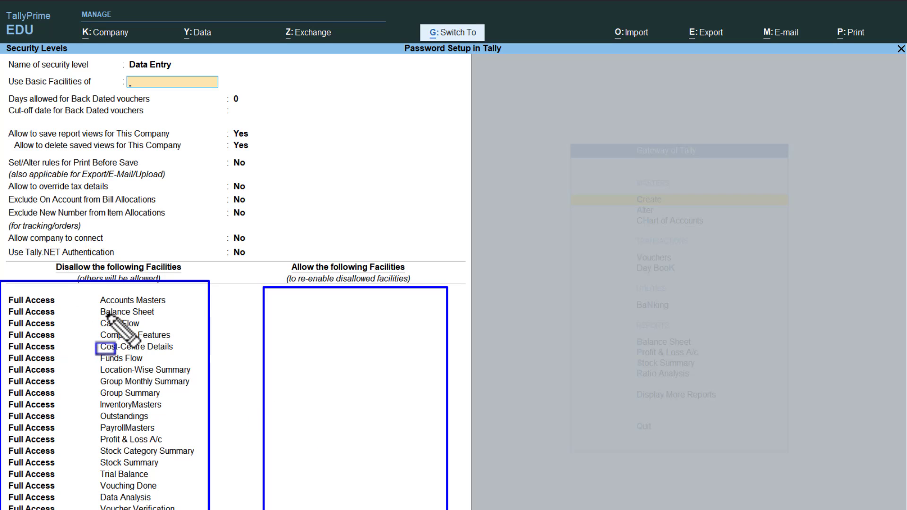
{"action": "key", "text": "Escape"}
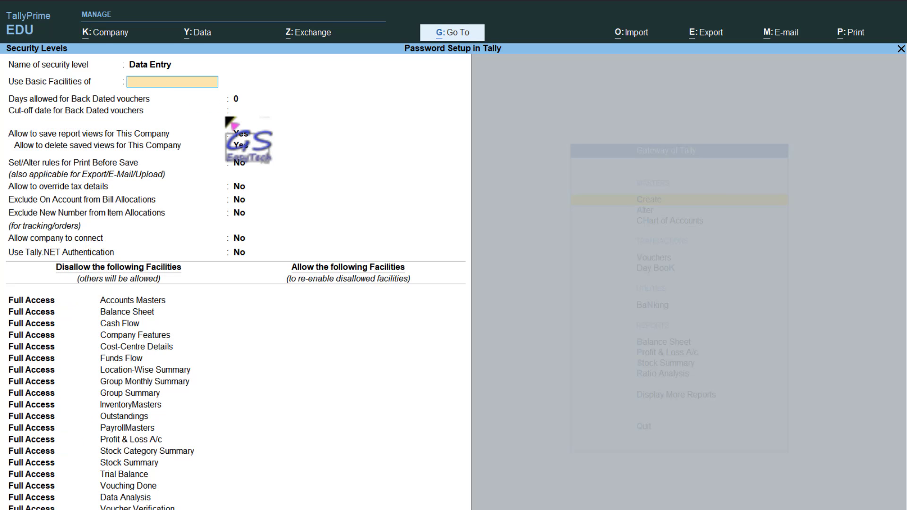
{"action": "key", "text": "Return"}
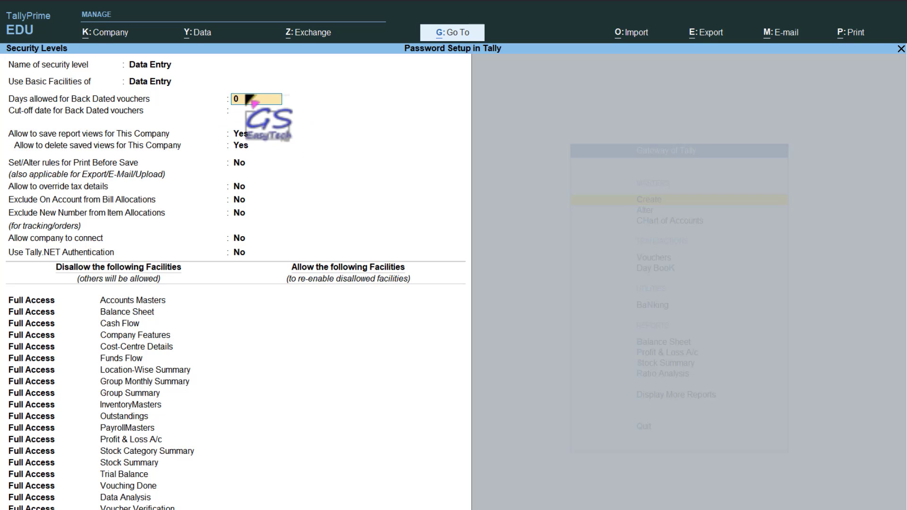
{"action": "key", "text": "Return"}
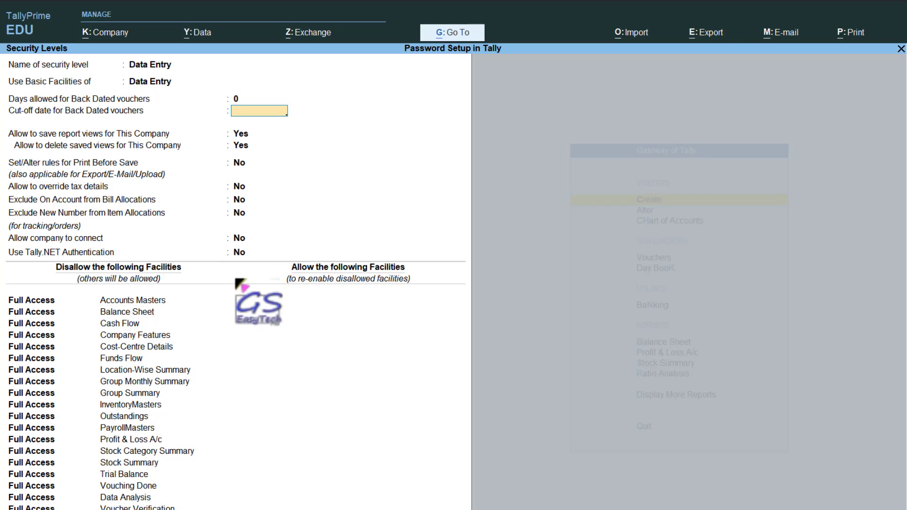
{"action": "key", "text": "Return"}
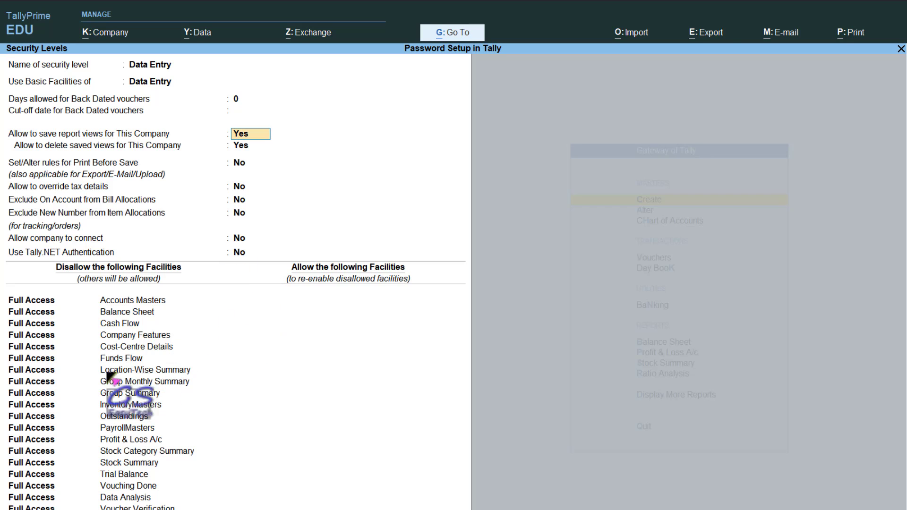
Allow Full Access to InventoryMasters for the Data Entry security level, and return to the Gateway of Tally.
{"action": "left_click", "coordinate": [115, 416]}
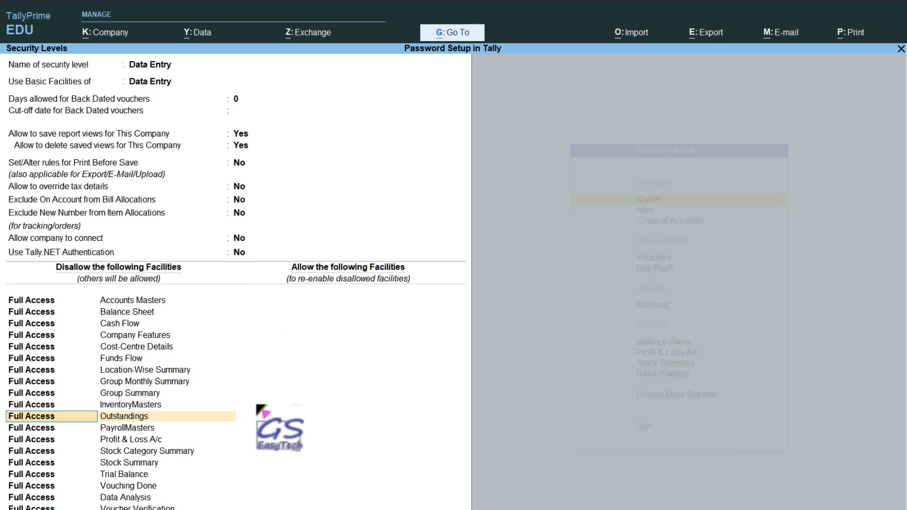
{"action": "key", "text": "Down"}
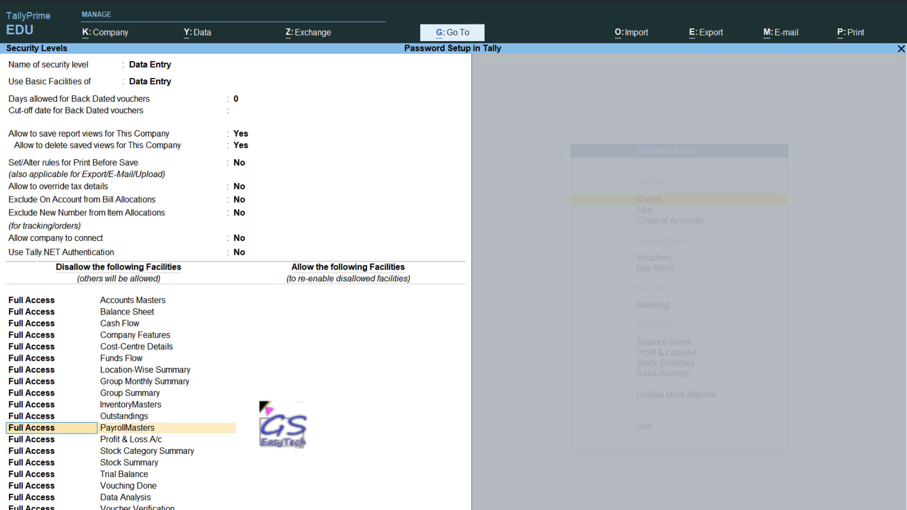
{"action": "key", "text": "Down"}
{"action": "key", "text": "Down"}
{"action": "key", "text": "Down"}
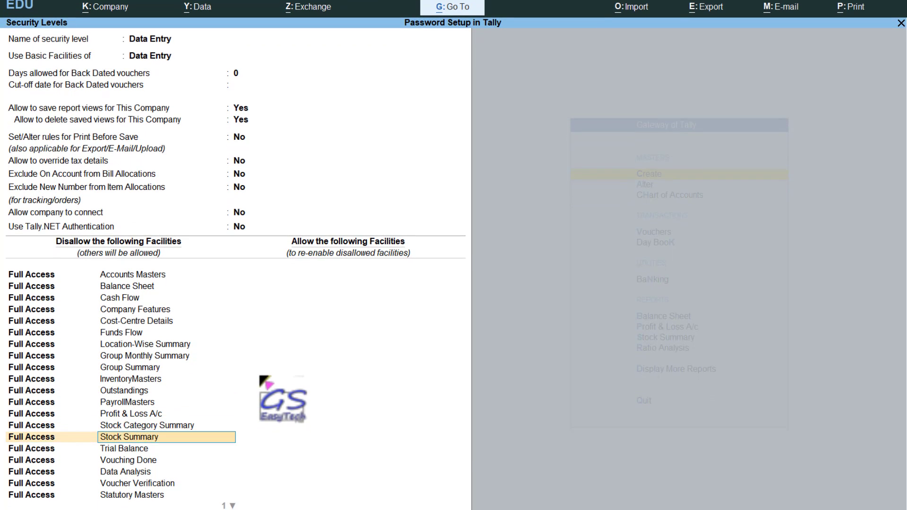
{"action": "key", "text": "Down"}
{"action": "key", "text": "Down"}
{"action": "key", "text": "Return"}
{"action": "key", "text": "Return"}
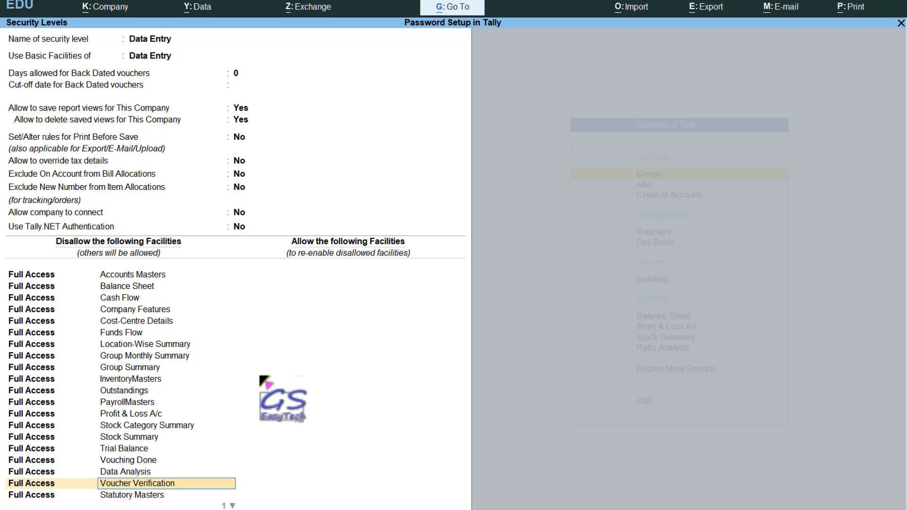
{"action": "key", "text": "Return"}
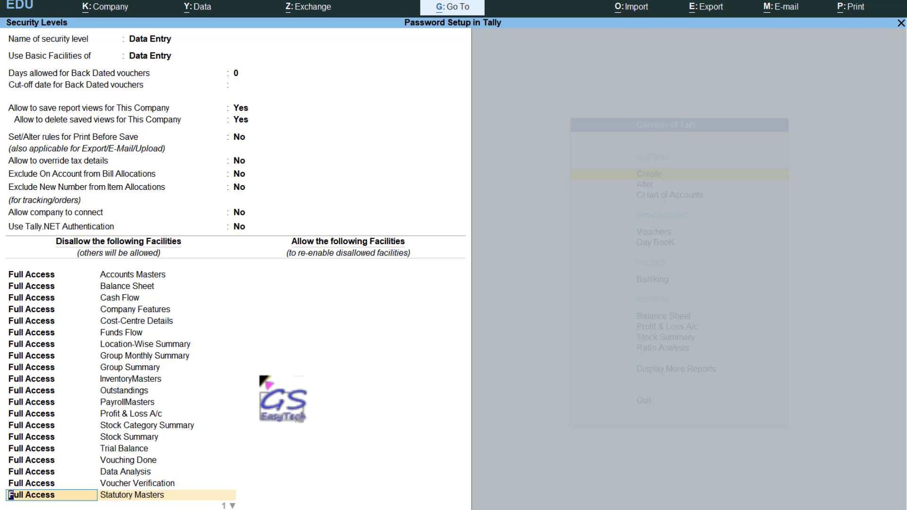
{"action": "key", "text": "Return"}
{"action": "key", "text": "Return"}
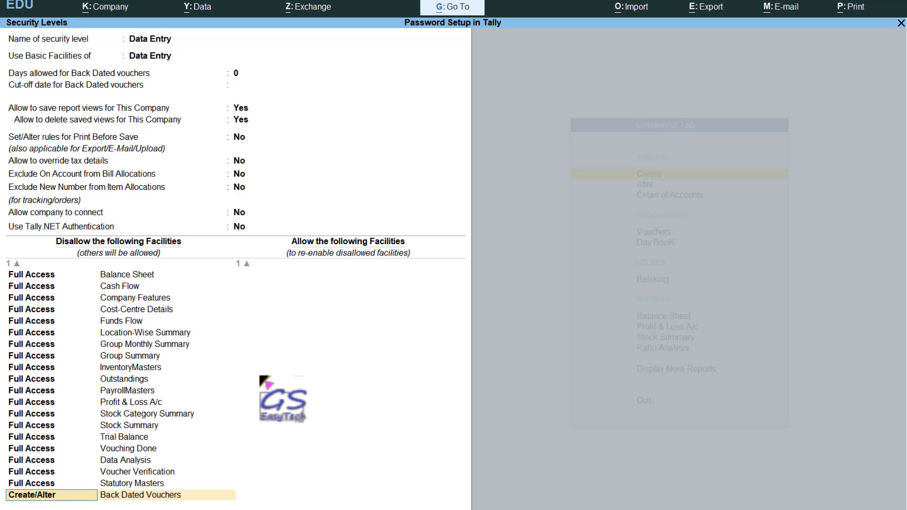
{"action": "key", "text": "Return"}
{"action": "key", "text": "Return"}
{"action": "key", "text": "Return"}
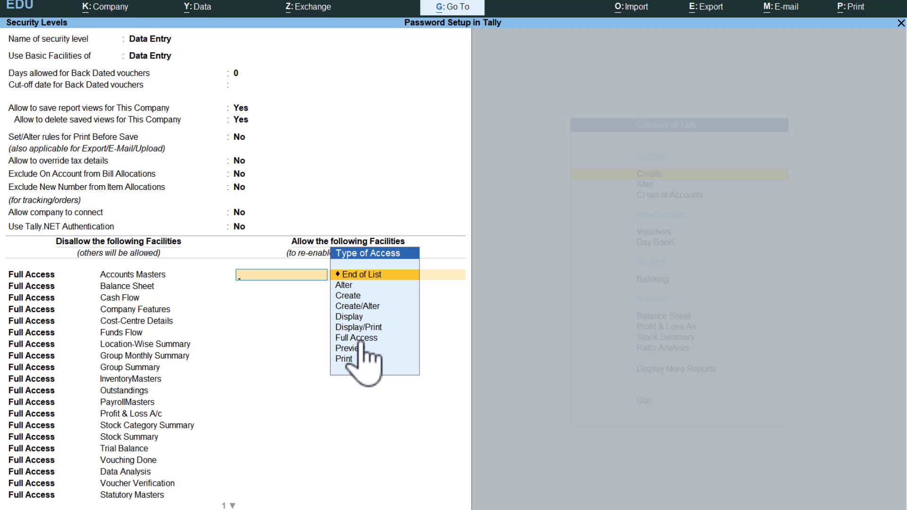
{"action": "left_click", "coordinate": [401, 339]}
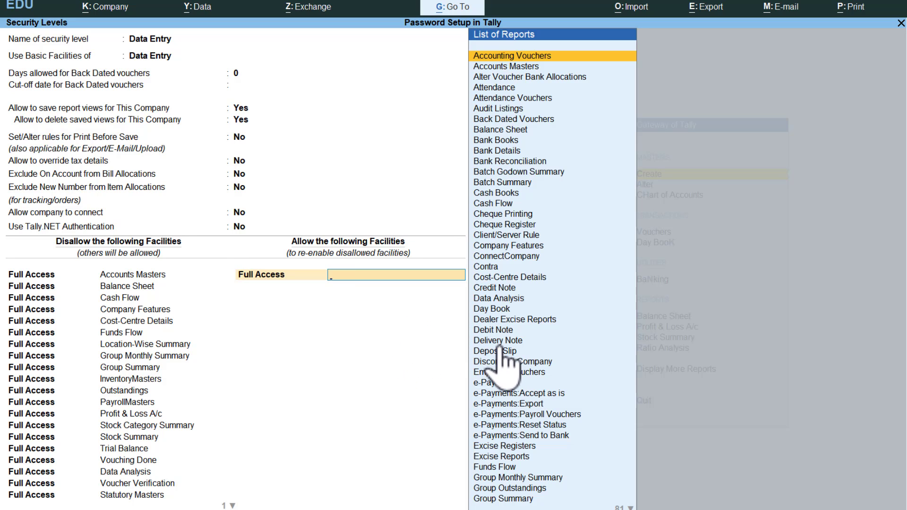
{"action": "type", "text": "In"}
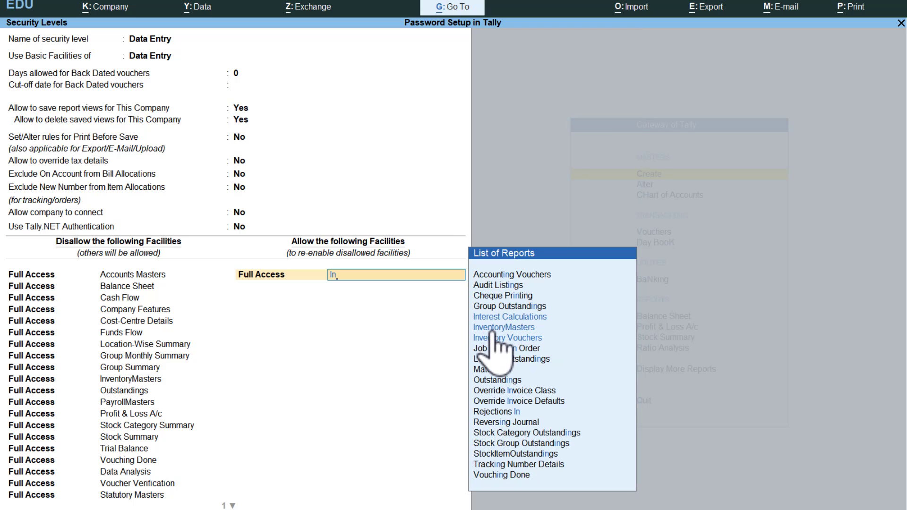
{"action": "left_click", "coordinate": [500, 328]}
{"action": "key", "text": "Return"}
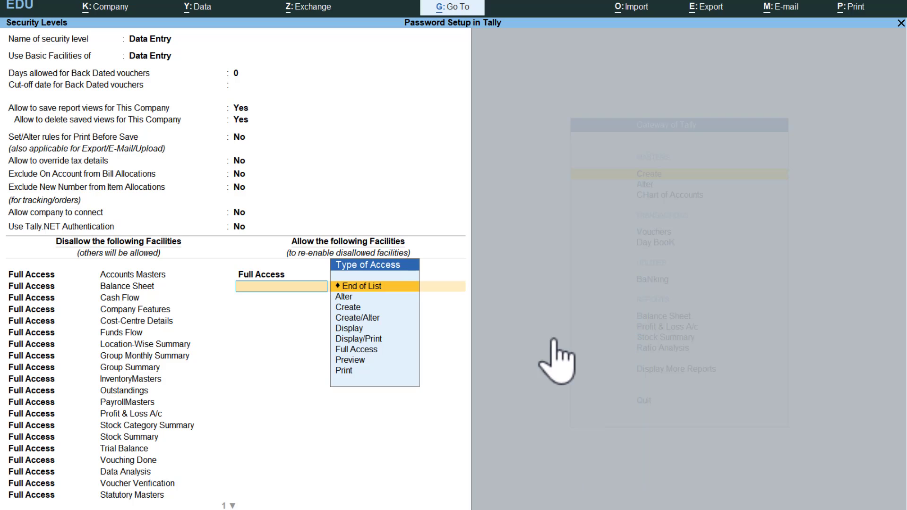
{"action": "key", "text": "Return"}
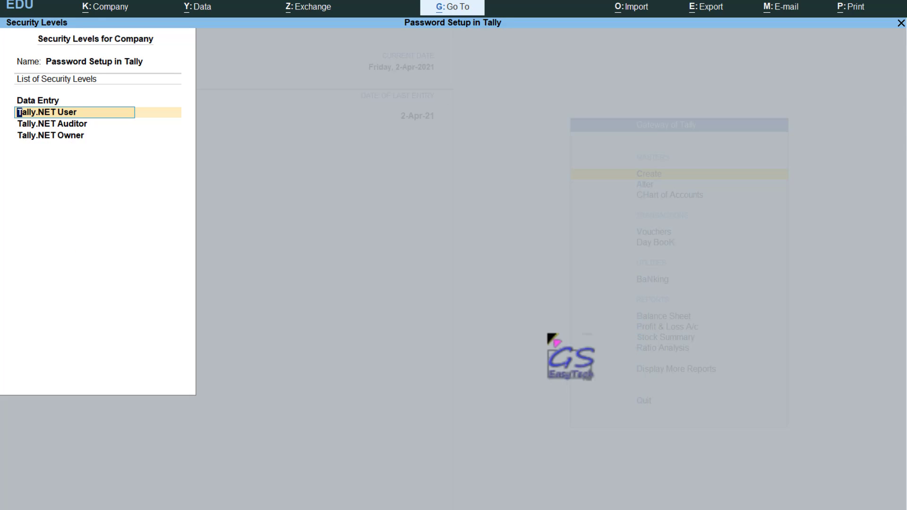
{"action": "key", "text": "BackSpace"}
{"action": "key", "text": "Escape"}
{"action": "key", "text": "Return"}
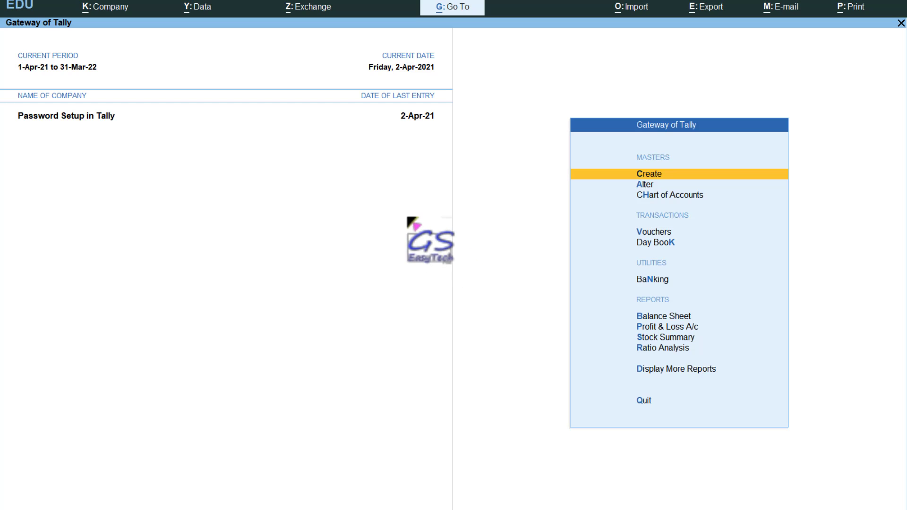
Log in to the company as the data entry user, entering that user's password.
{"action": "left_click", "coordinate": [109, 14]}
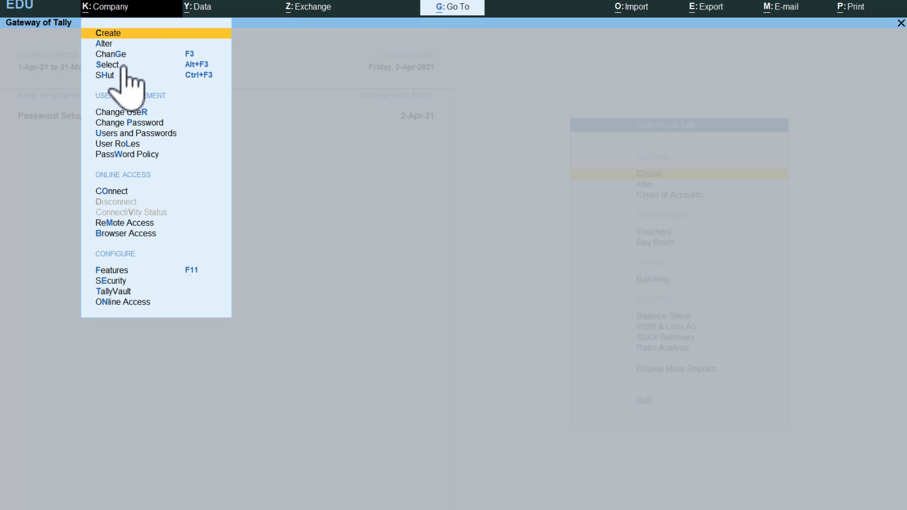
{"action": "left_click", "coordinate": [134, 113]}
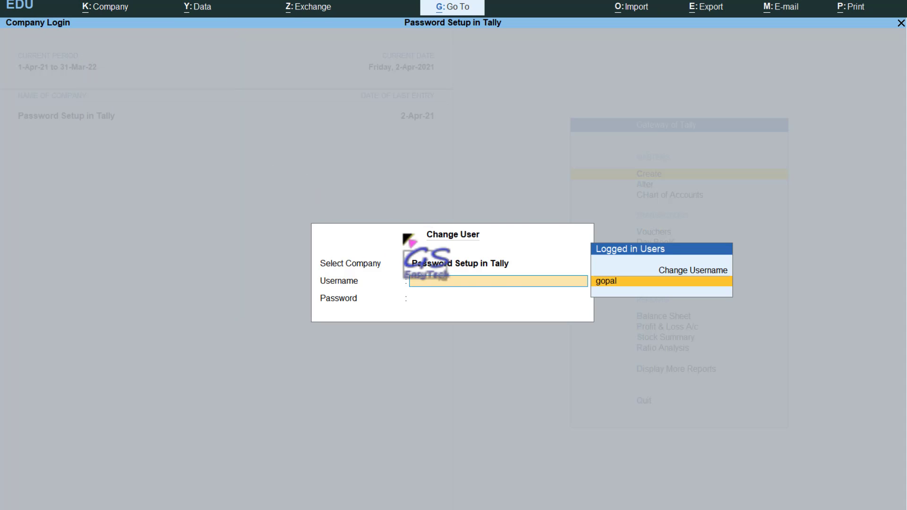
{"action": "left_click", "coordinate": [694, 270]}
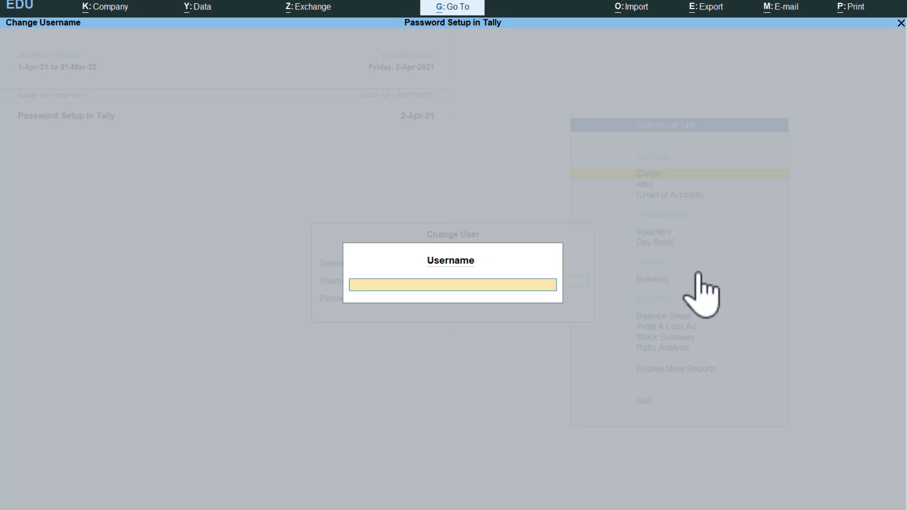
{"action": "type", "text": "data entry"}
{"action": "key", "text": "Return"}
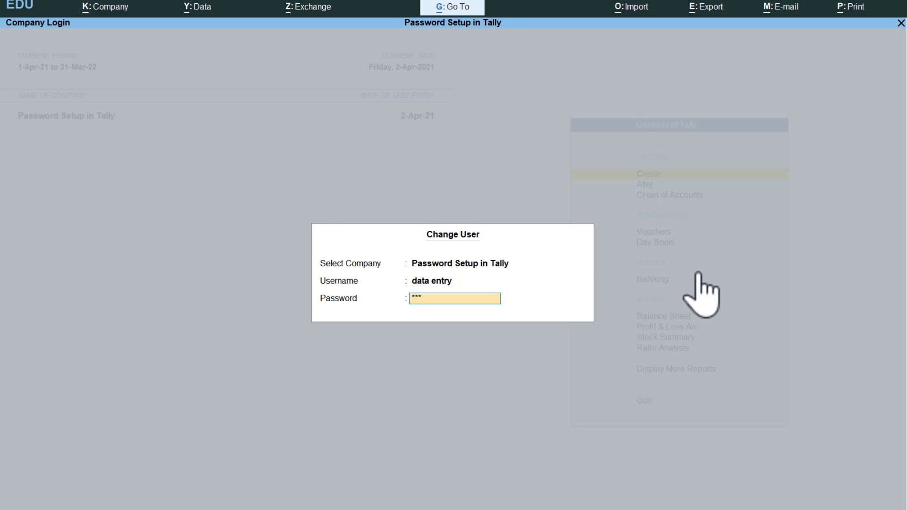
{"action": "key", "text": "Return"}
Check which masters the data entry user can create after the role change, and return to the Gateway of Tally.
{"action": "key", "text": "Return"}
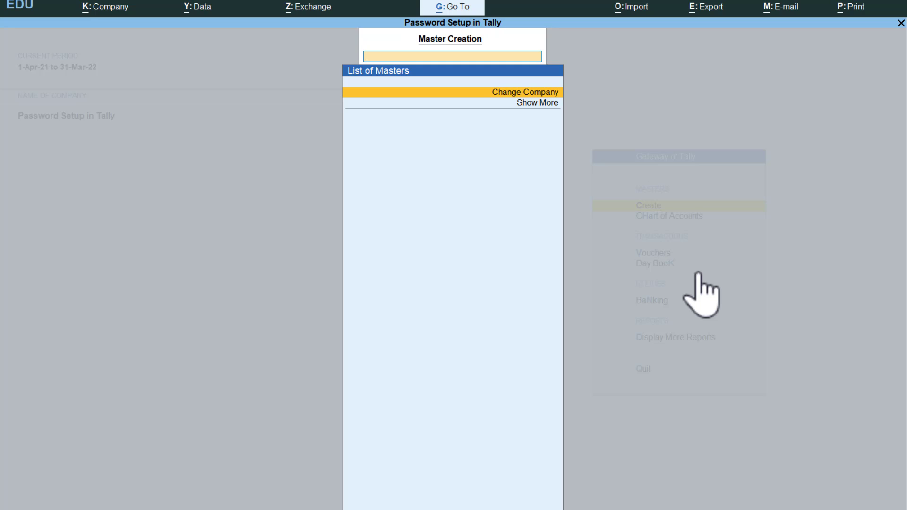
{"action": "key", "text": "Escape"}
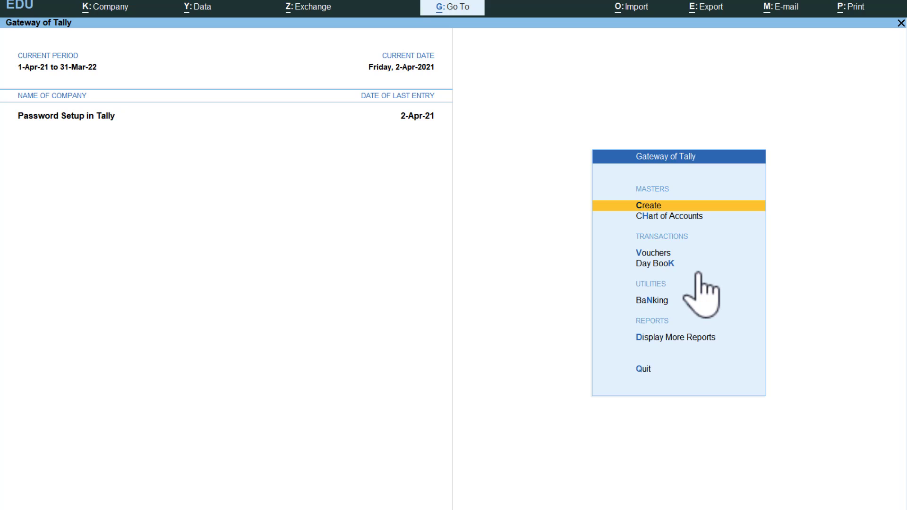
{"action": "key", "text": "Escape"}
{"action": "key", "text": "Escape"}
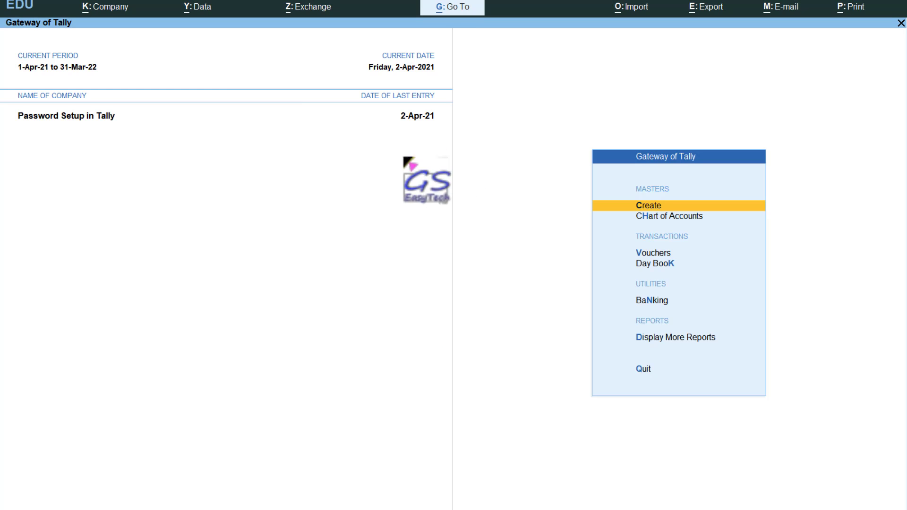
Change the logged-in user of the company to the administrator, entering the administrator's username and password.
{"action": "left_click", "coordinate": [112, 9]}
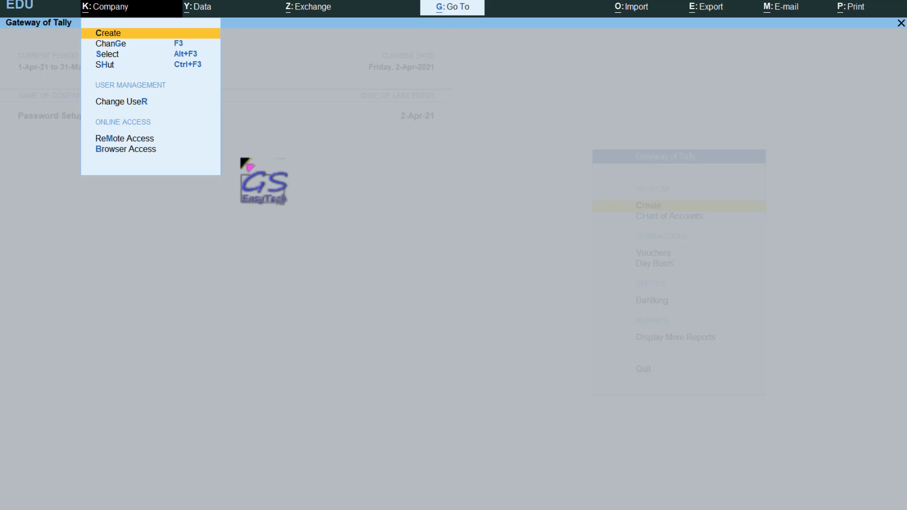
{"action": "key", "text": "Down"}
{"action": "key", "text": "Down"}
{"action": "key", "text": "Down"}
{"action": "key", "text": "Down"}
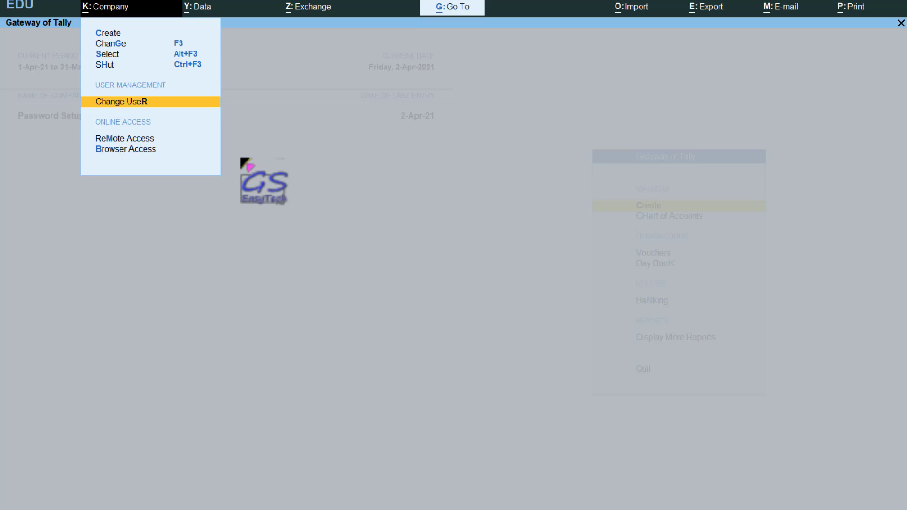
{"action": "key", "text": "Return"}
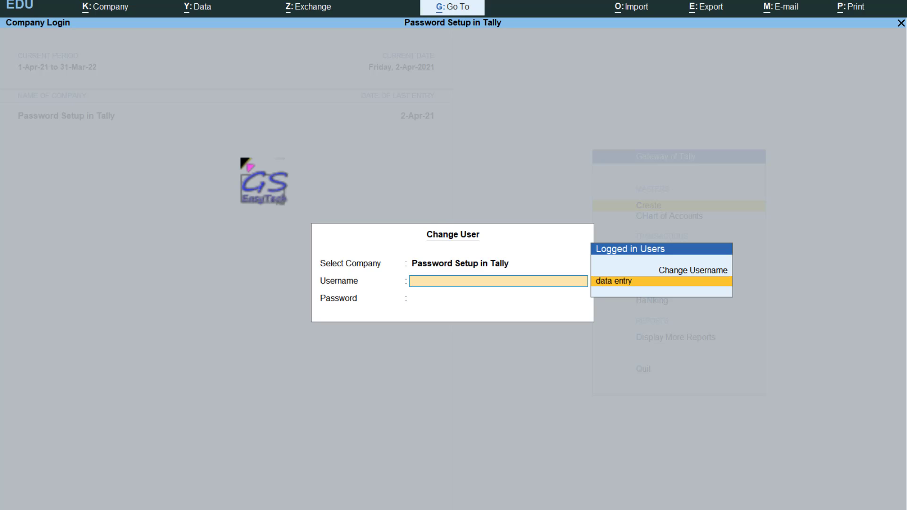
{"action": "key", "text": "Up"}
{"action": "key", "text": "Return"}
{"action": "type", "text": "gopal"}
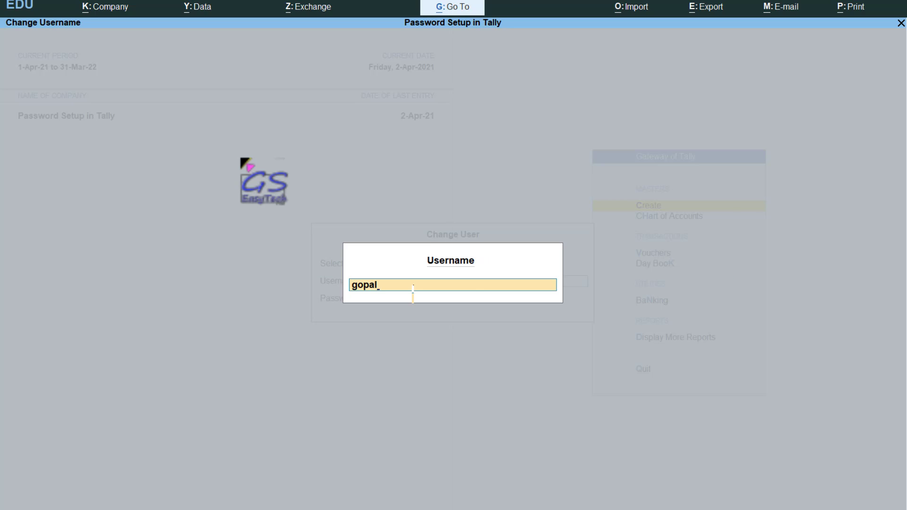
{"action": "key", "text": "Return"}
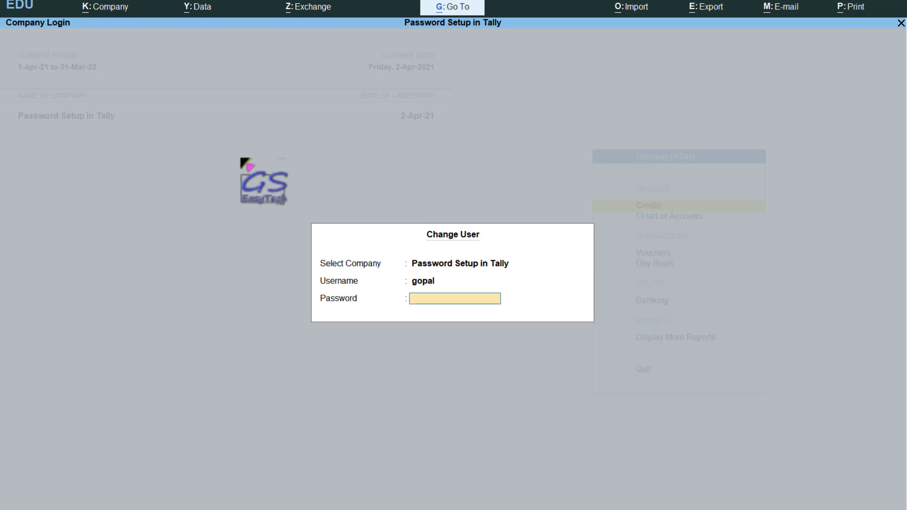
{"action": "key", "text": "Return"}
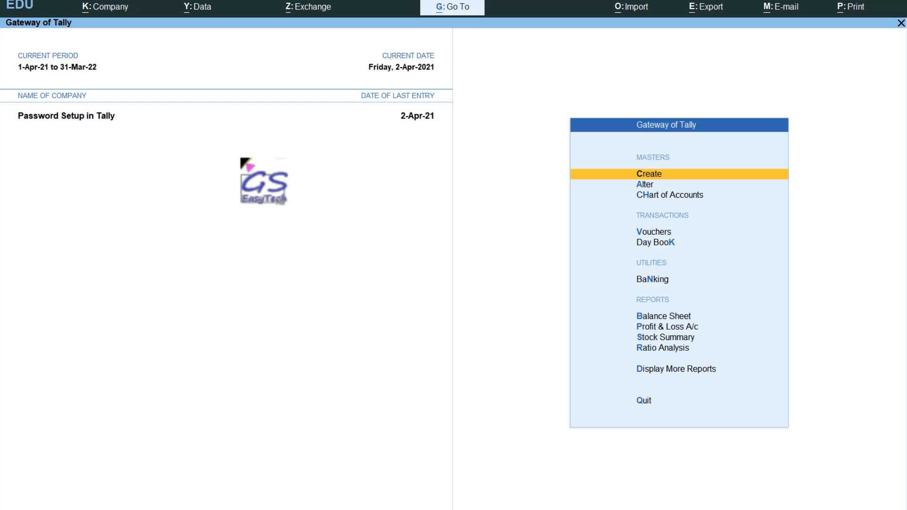
Open the Data Entry security level in the company's user roles and set its basic facilities to Data Entry.
{"action": "left_click", "coordinate": [110, 16]}
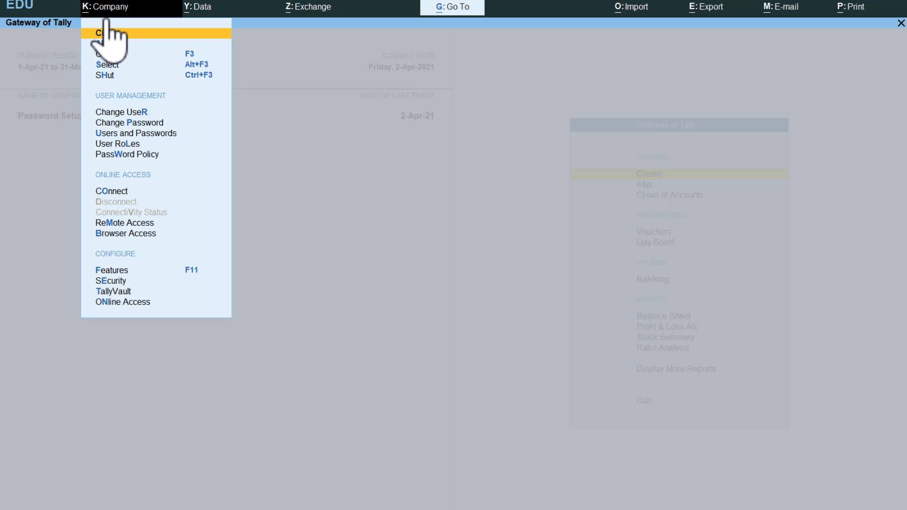
{"action": "left_click", "coordinate": [124, 144]}
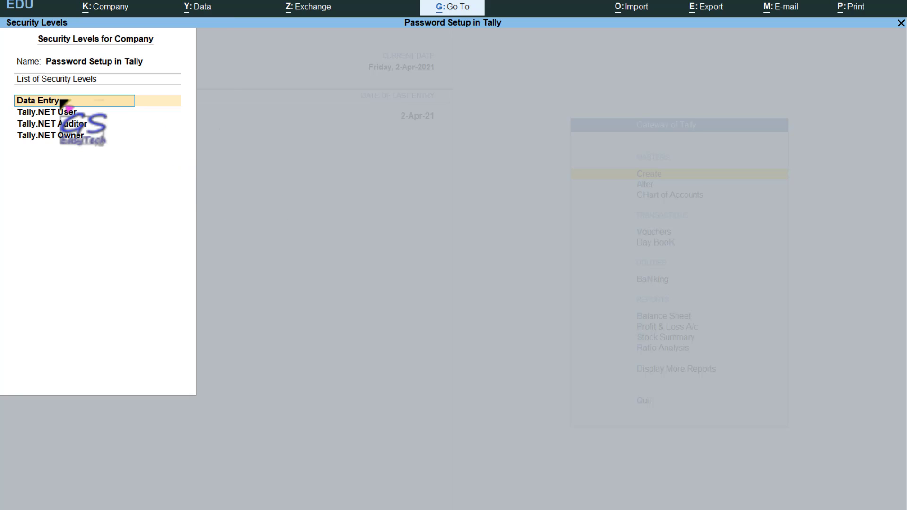
{"action": "key", "text": "Return"}
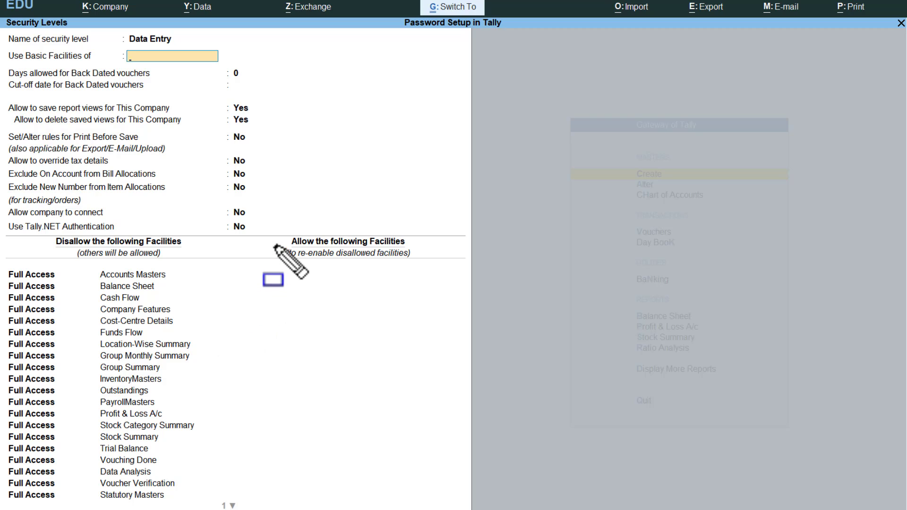
{"action": "left_click_drag", "start_coordinate": [274, 244], "coordinate": [293, 348]}
{"action": "left_click_drag", "start_coordinate": [305, 386], "coordinate": [421, 489]}
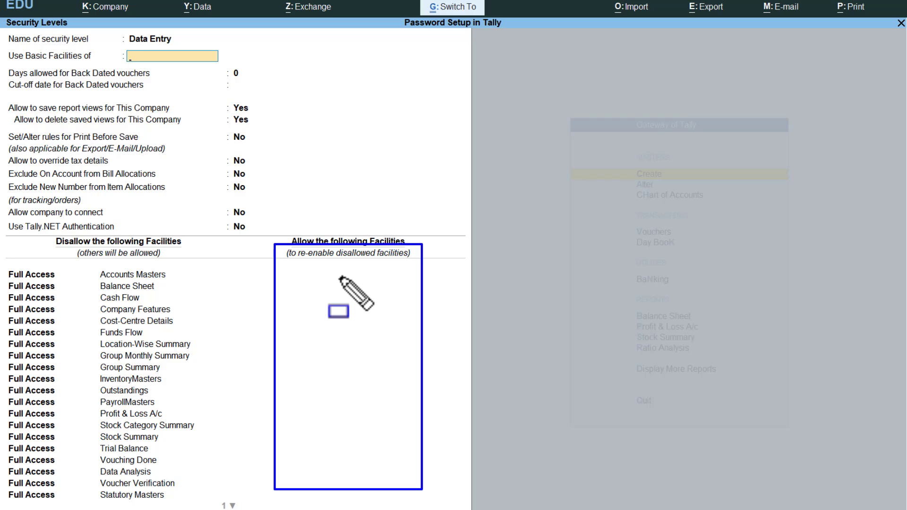
{"action": "key", "text": "Escape"}
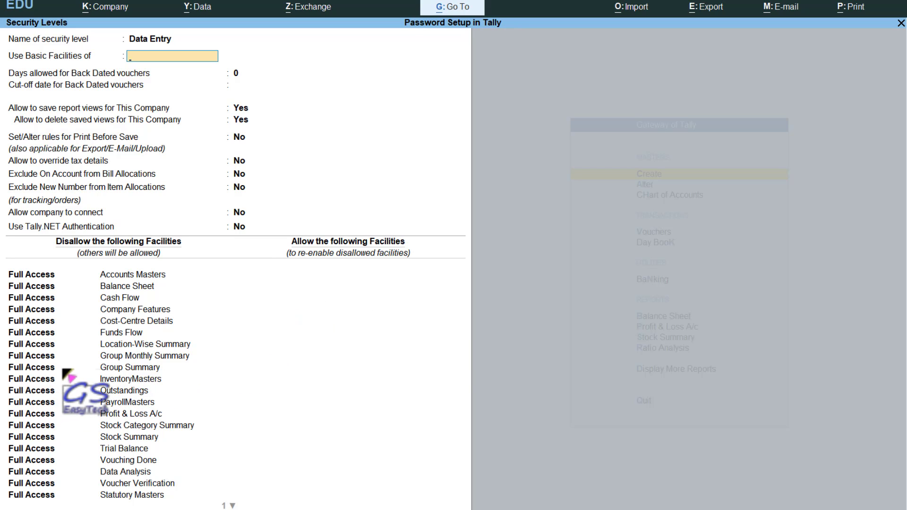
{"action": "key", "text": "Return"}
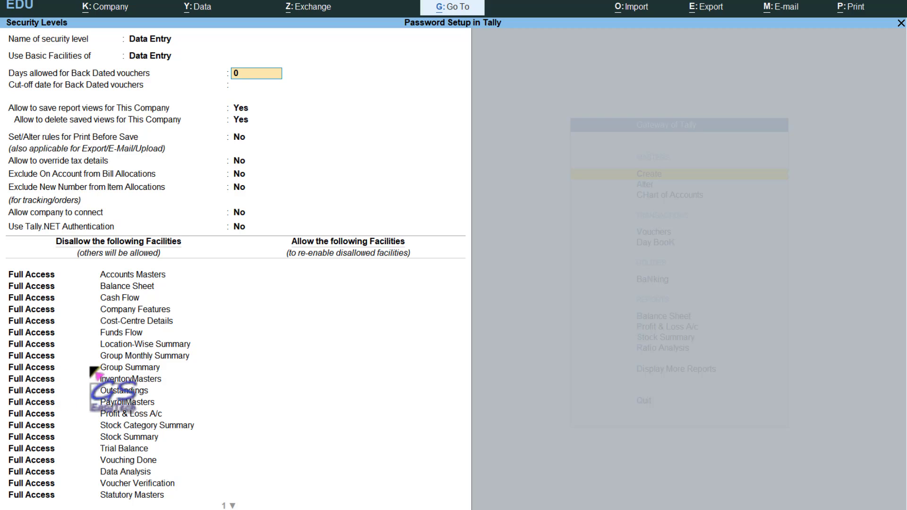
Remove the Full Access entry for InventoryMasters from the Data Entry security level's disallowed facilities.
{"action": "left_click", "coordinate": [111, 380]}
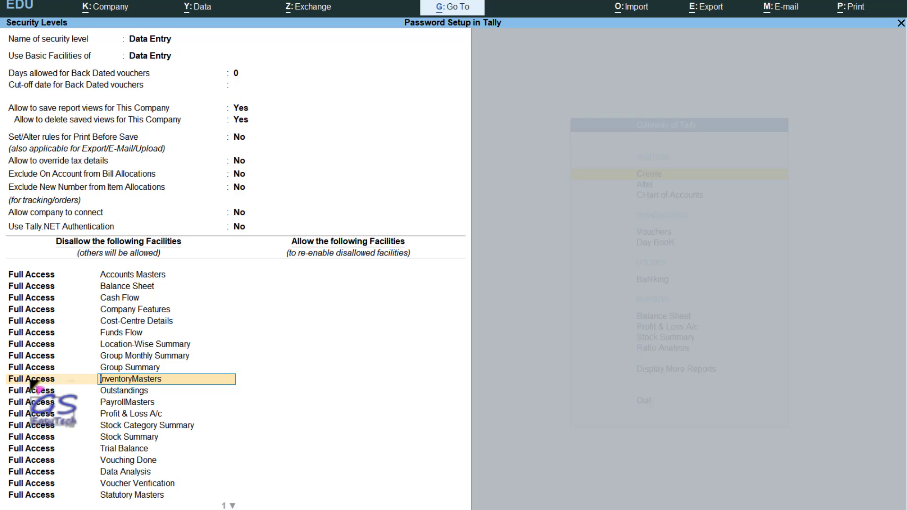
{"action": "left_click", "coordinate": [38, 380]}
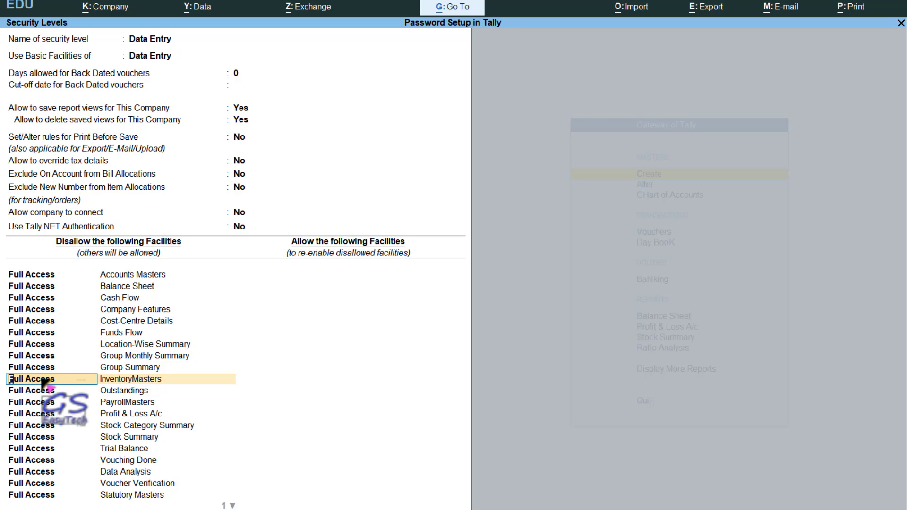
{"action": "key", "text": "BackSpace"}
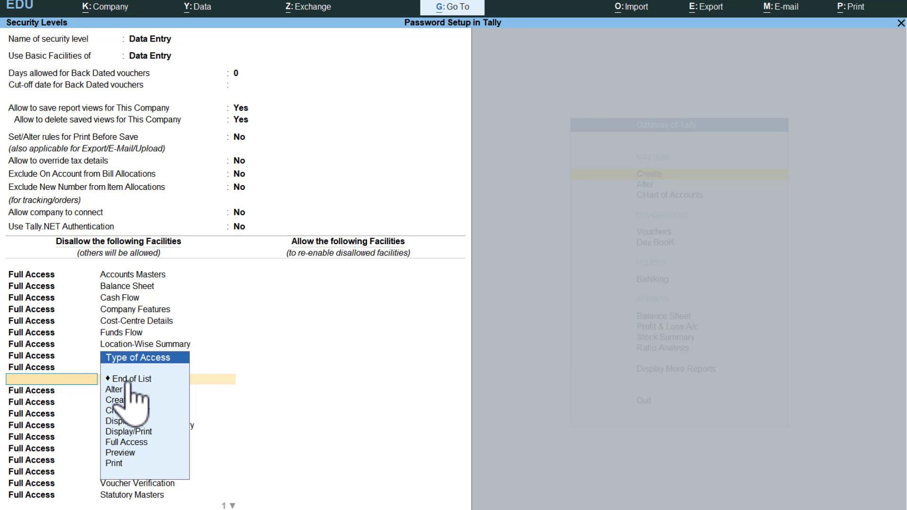
{"action": "left_click", "coordinate": [145, 379]}
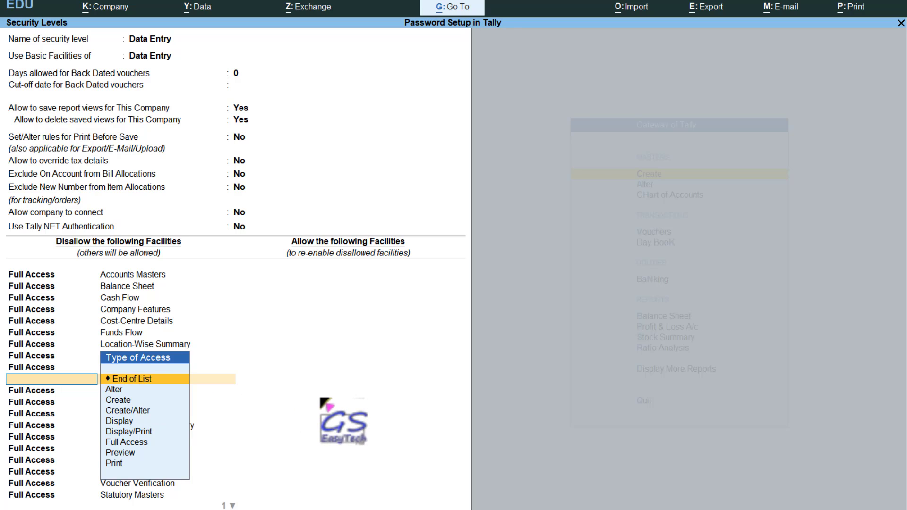
{"action": "key", "text": "Return"}
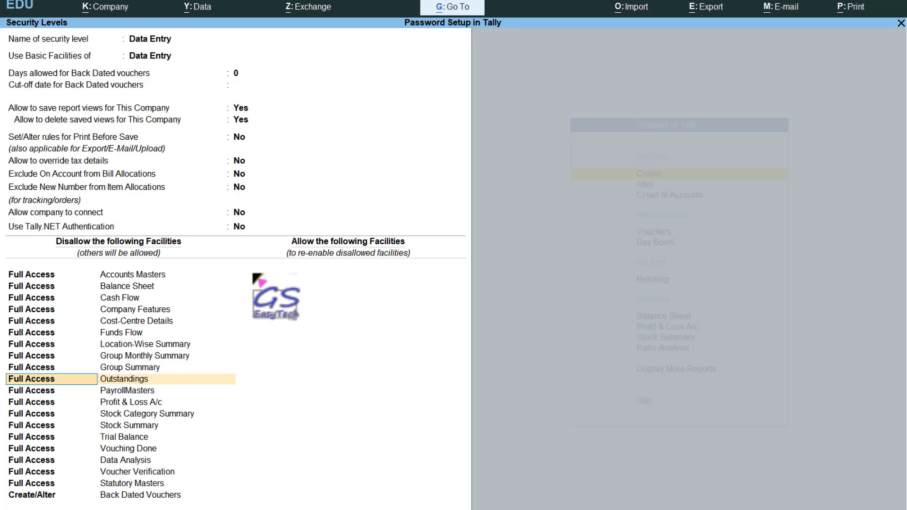
Allow Create/Alter access to InventoryMasters for the Data Entry security level, end the list and save the company's security levels.
{"action": "left_click", "coordinate": [252, 273]}
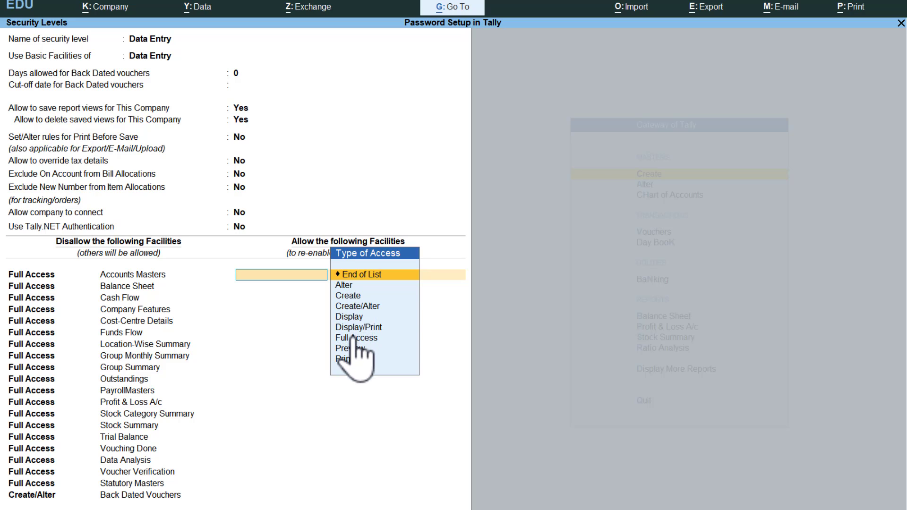
{"action": "left_click", "coordinate": [366, 308]}
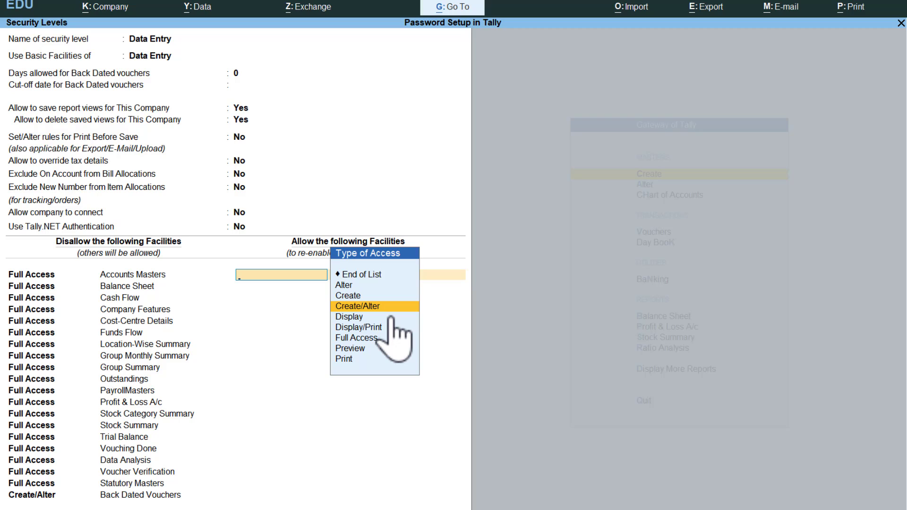
{"action": "key", "text": "Return"}
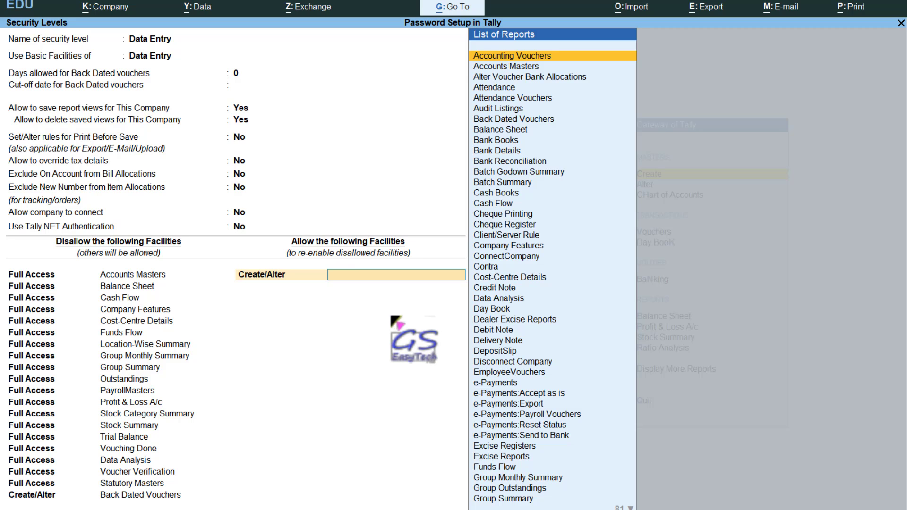
{"action": "type", "text": "In"}
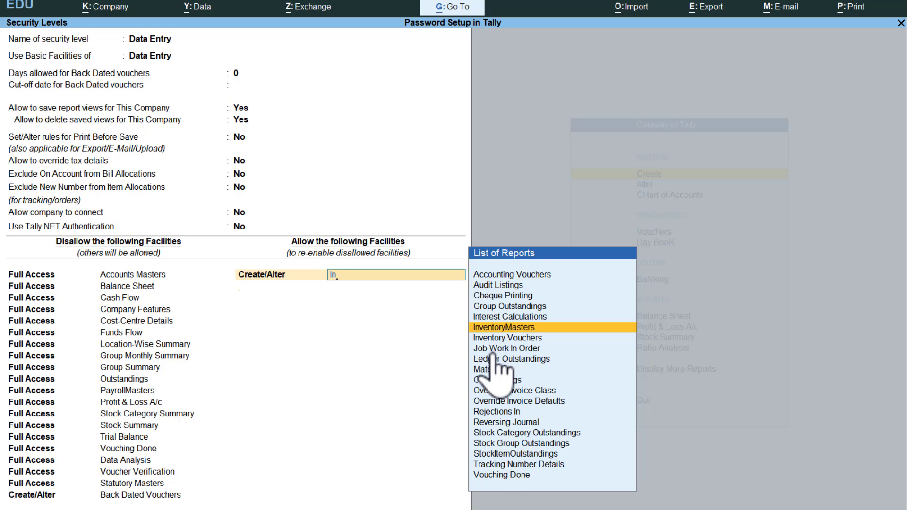
{"action": "key", "text": "Return"}
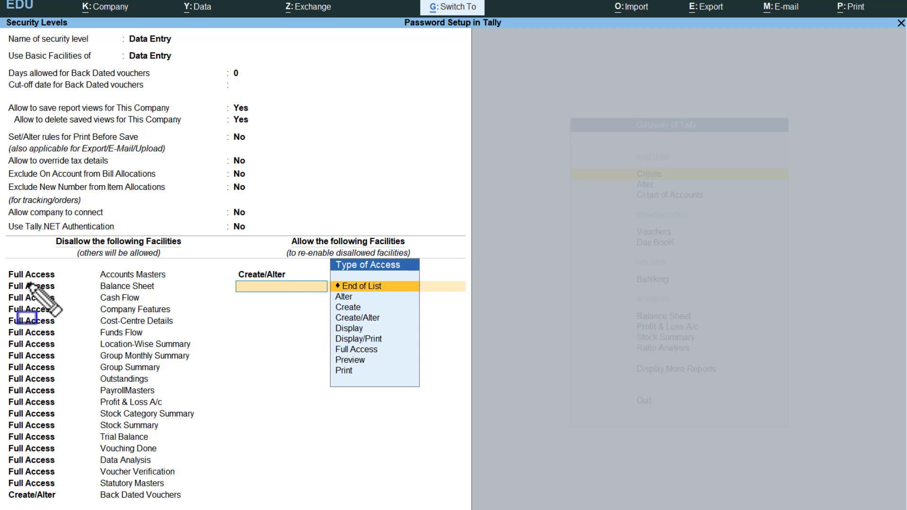
{"action": "mouse_move", "coordinate": [5, 263]}
{"action": "left_mouse_down"}
{"action": "mouse_move", "coordinate": [185, 505]}
{"action": "mouse_move", "coordinate": [201, 508]}
{"action": "left_mouse_up"}
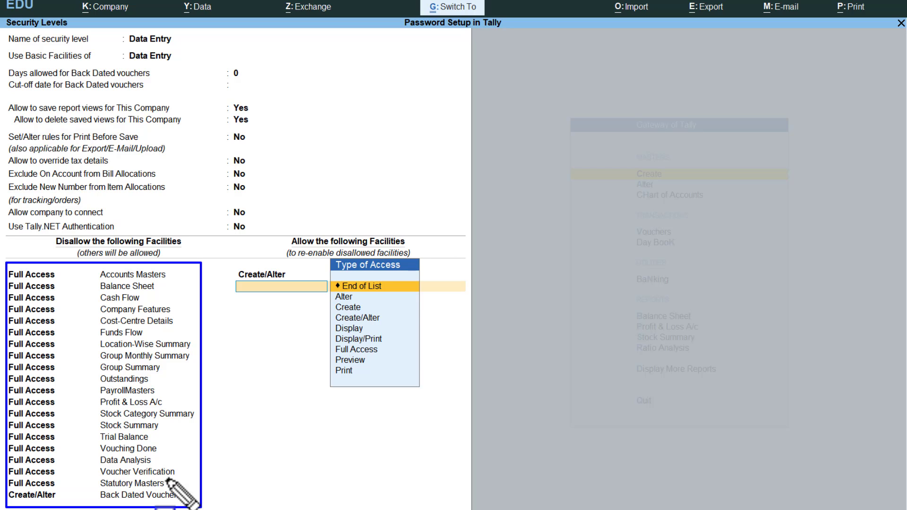
{"action": "key", "text": "Escape"}
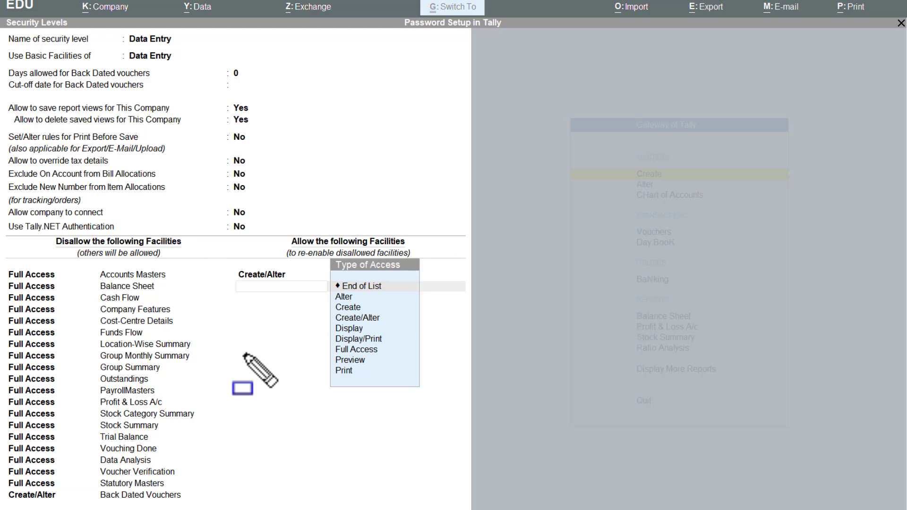
{"action": "left_click", "coordinate": [378, 289]}
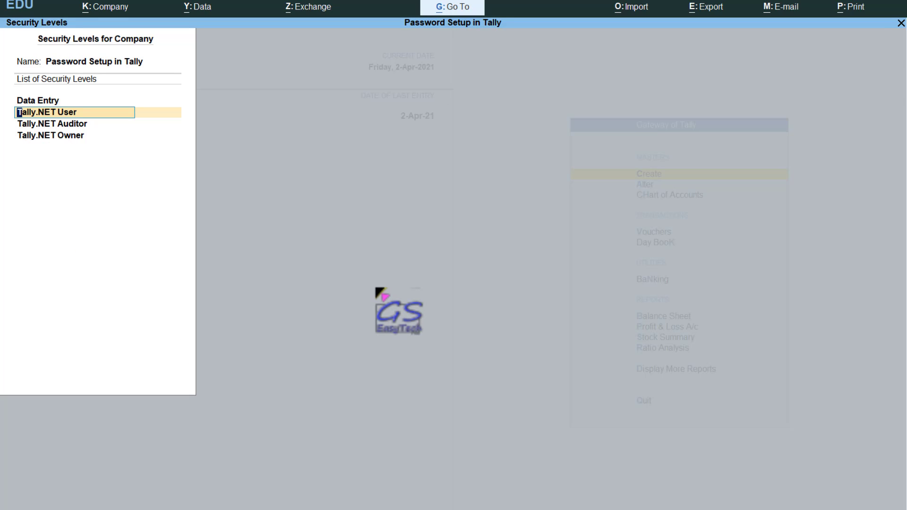
{"action": "key", "text": "ctrl"}
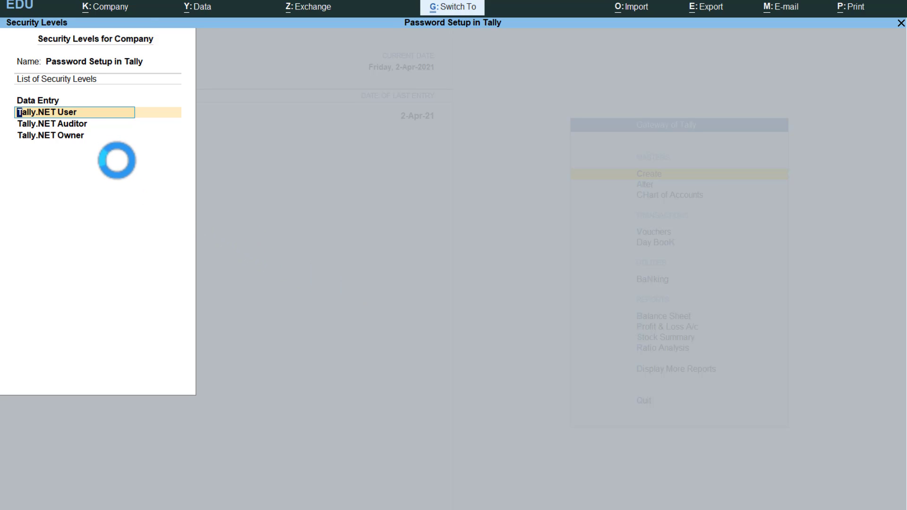
{"action": "key", "text": "ctrl+a"}
Change the logged-in user of the company to data entry, entering that user's password.
{"action": "left_click", "coordinate": [107, 8]}
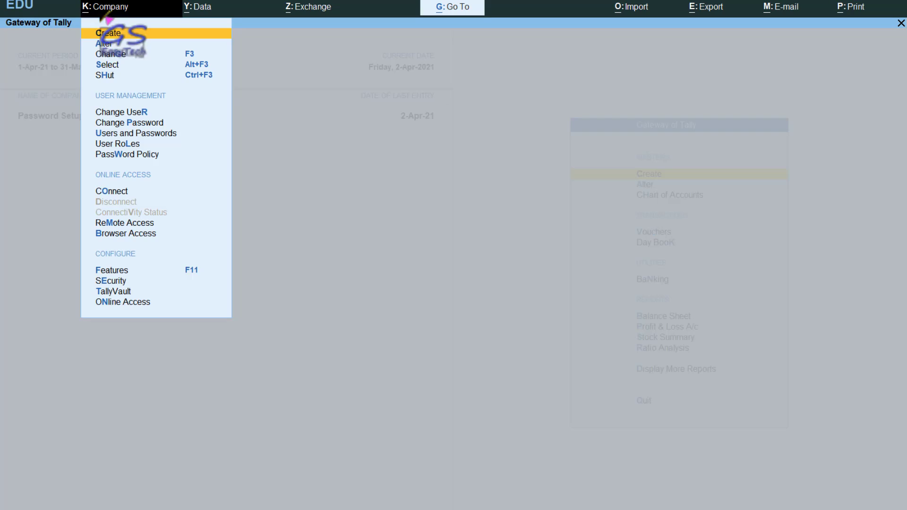
{"action": "left_click", "coordinate": [144, 113]}
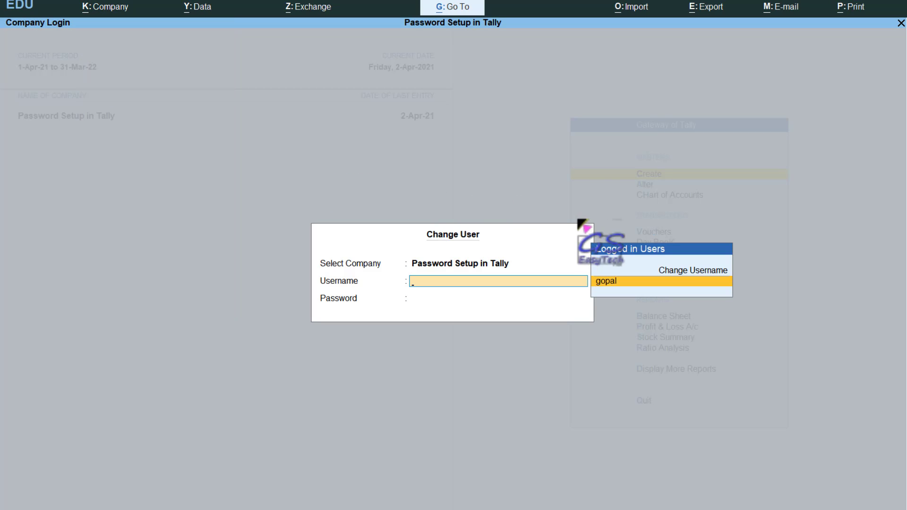
{"action": "left_click", "coordinate": [692, 270]}
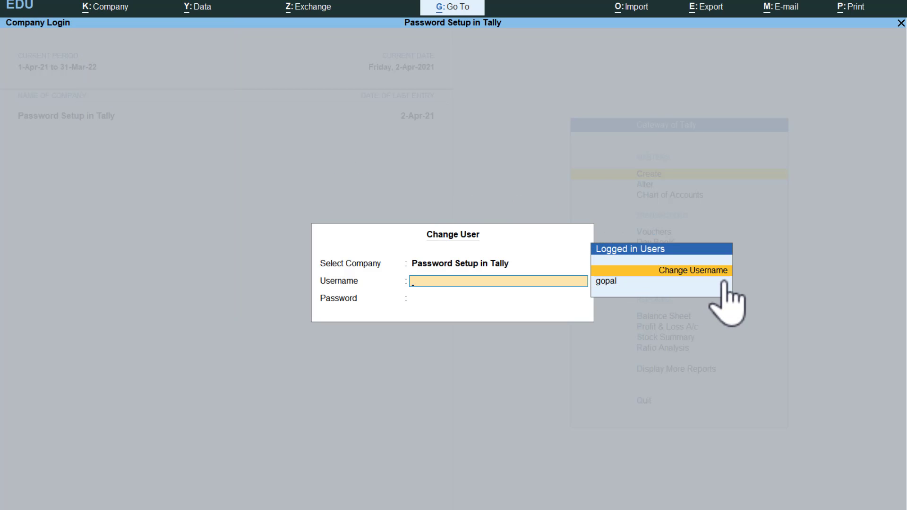
{"action": "key", "text": "Return"}
{"action": "type", "text": "data"}
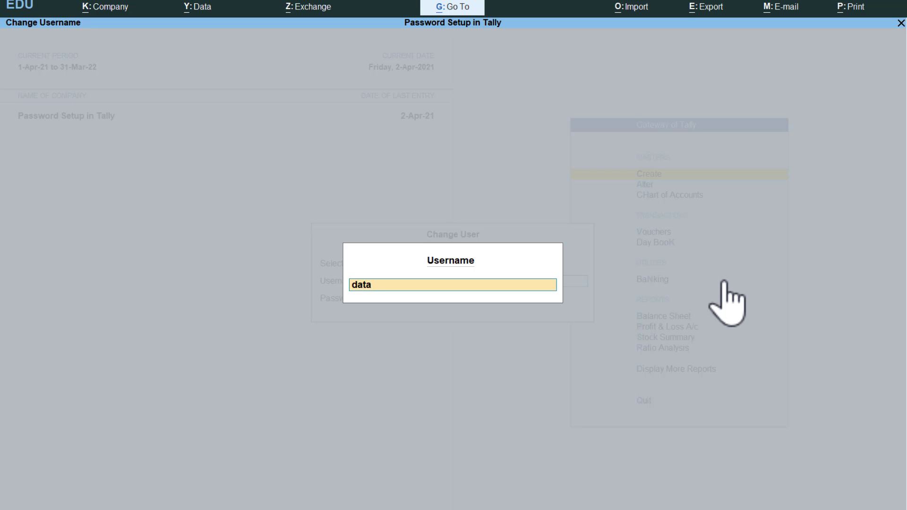
{"action": "type", "text": " entry"}
{"action": "key", "text": "Return"}
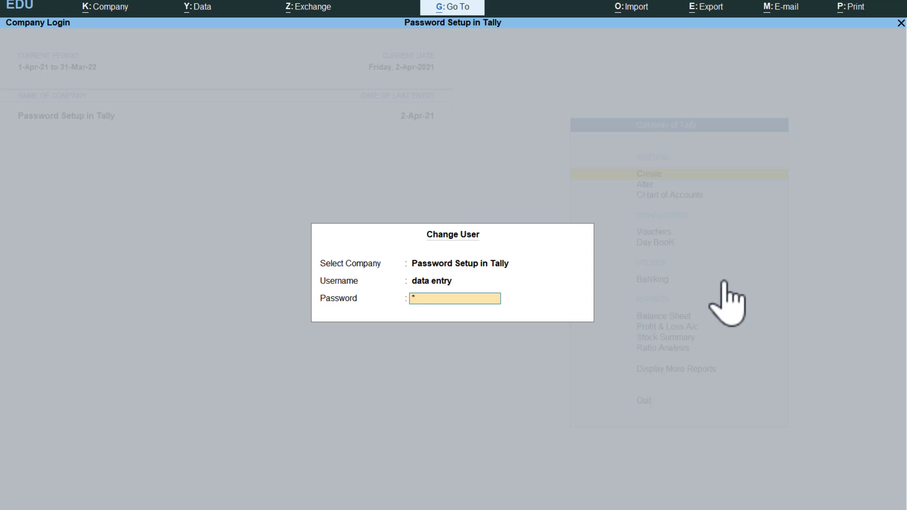
{"action": "key", "text": "Return"}
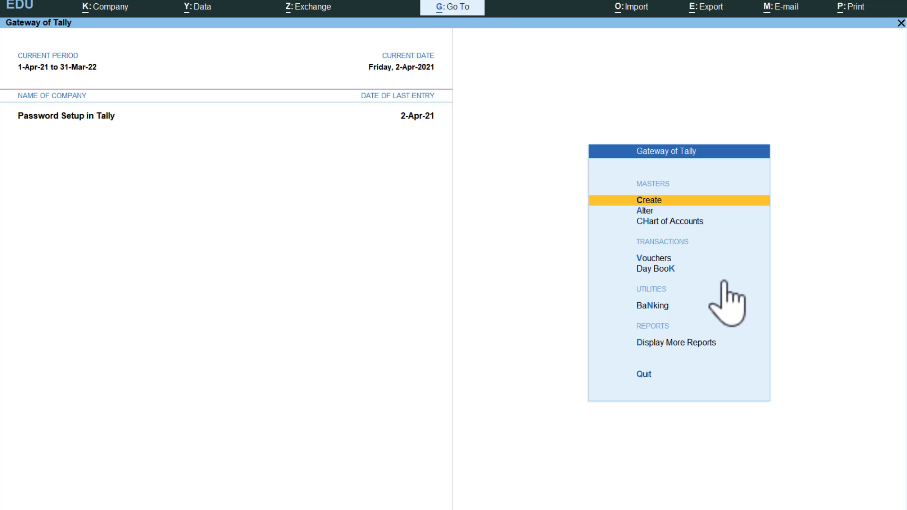
Check which inventory masters the data entry user can create with the revised role.
{"action": "key", "text": "Return"}
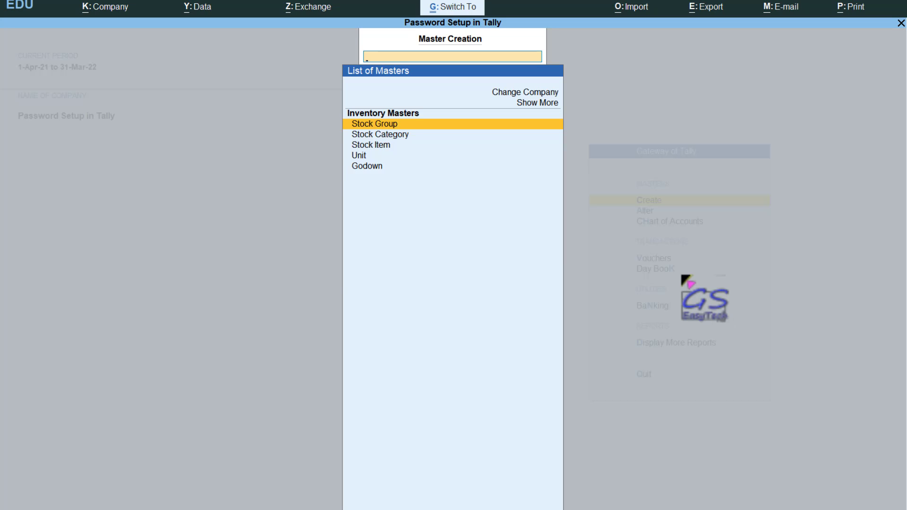
{"action": "mouse_move", "coordinate": [334, 106]}
{"action": "left_mouse_down"}
{"action": "mouse_move", "coordinate": [403, 182]}
{"action": "mouse_move", "coordinate": [448, 199]}
{"action": "left_mouse_up"}
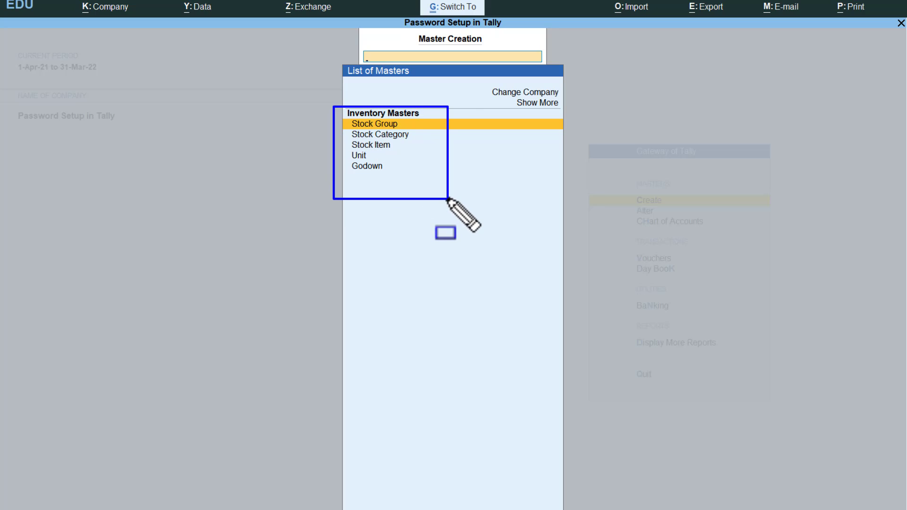